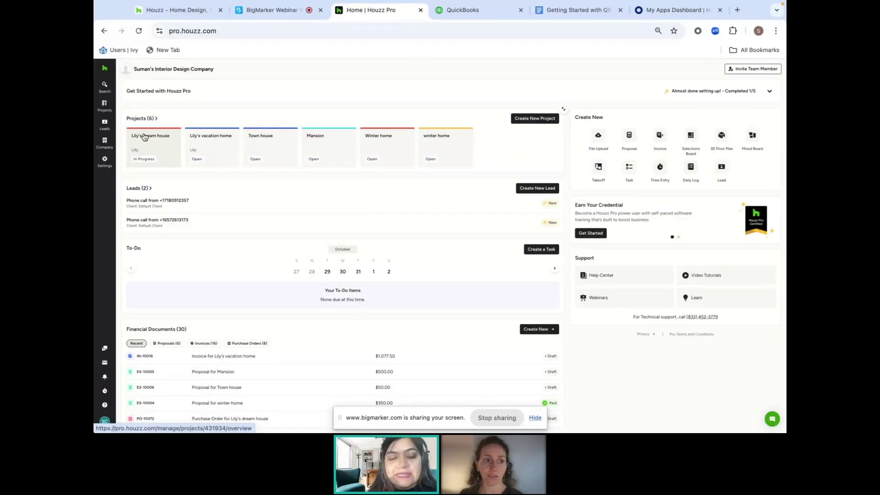
From the QuickBooks integration settings, check the sales tax agency setup and the automation settings in QuickBooks.
mouse_move(105, 162)
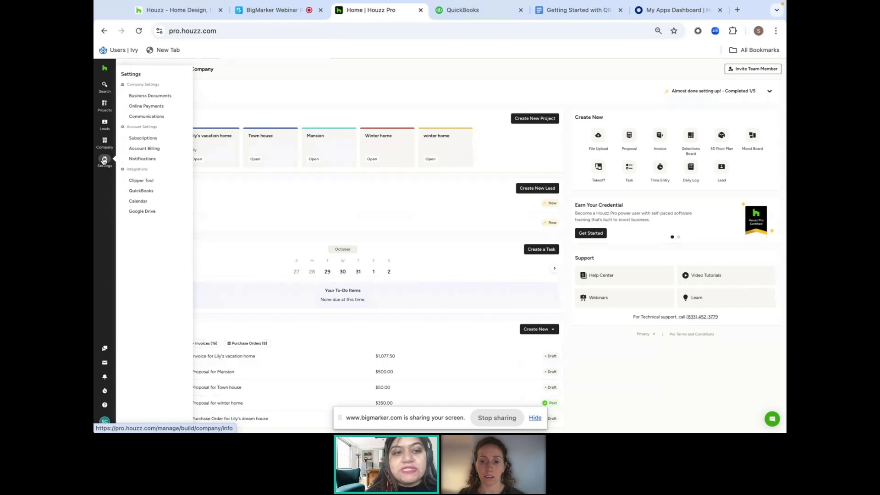
left_click(139, 192)
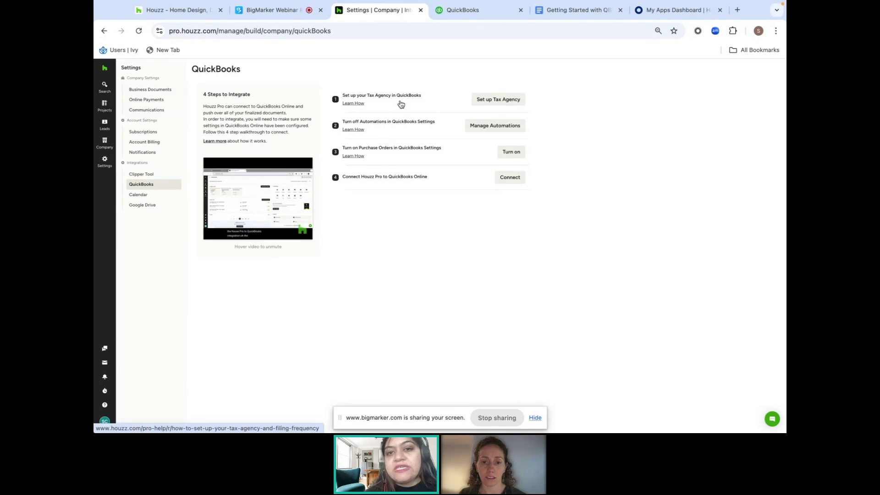
left_click(495, 103)
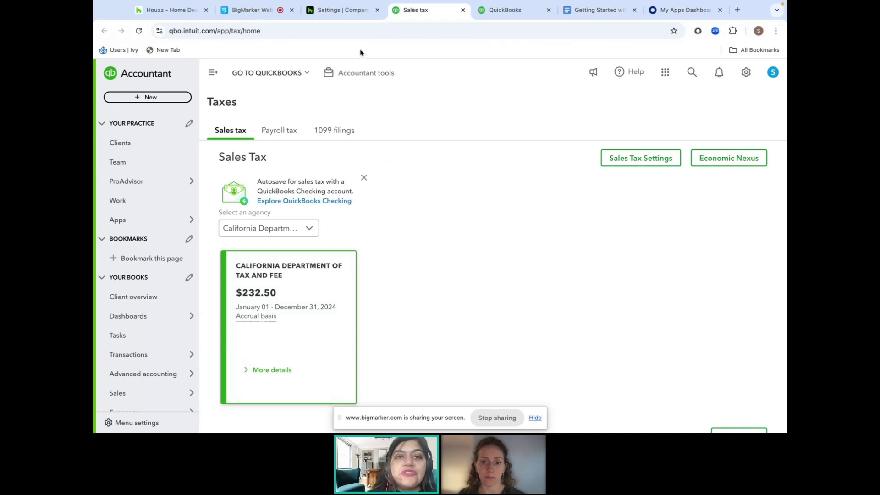
left_click(337, 11)
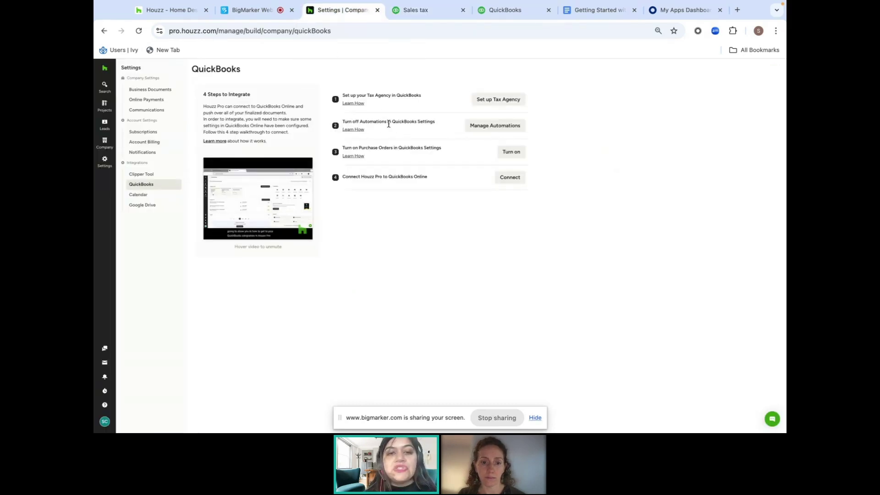
left_click(484, 126)
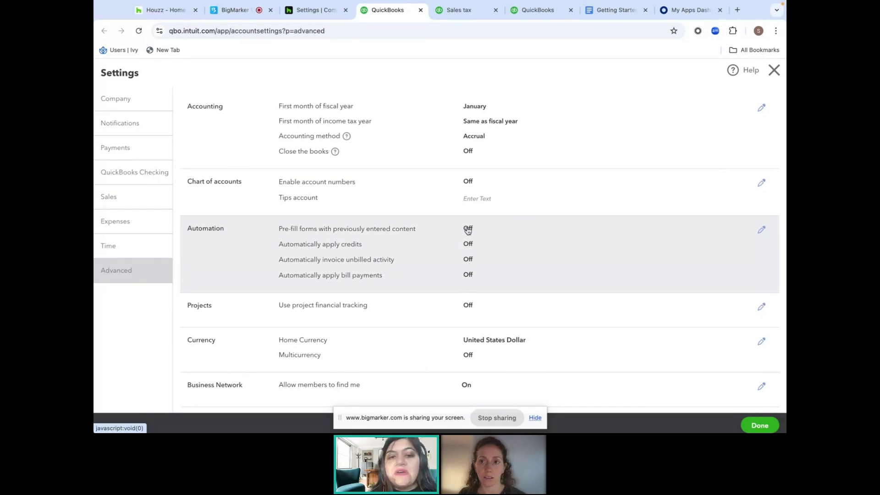
left_click(309, 10)
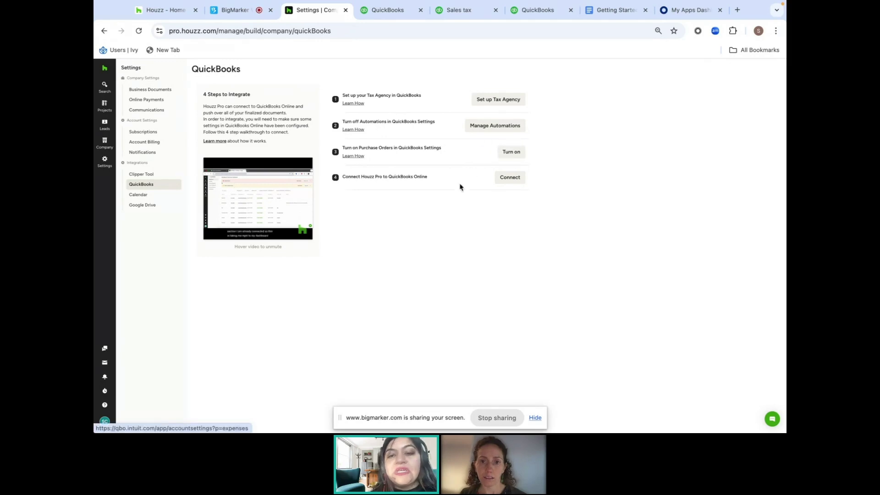
Connect Houzz Pro to QuickBooks Online for the chosen company, answering the referral question with Other.
left_click(514, 181)
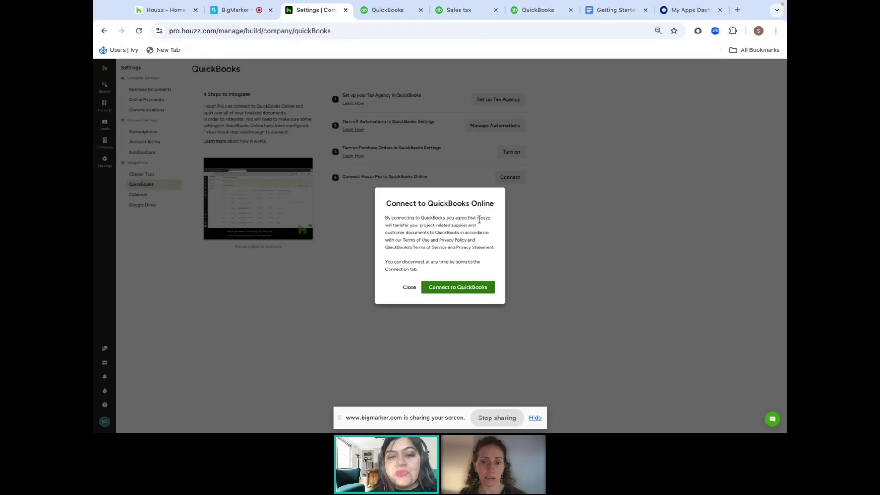
left_click(468, 288)
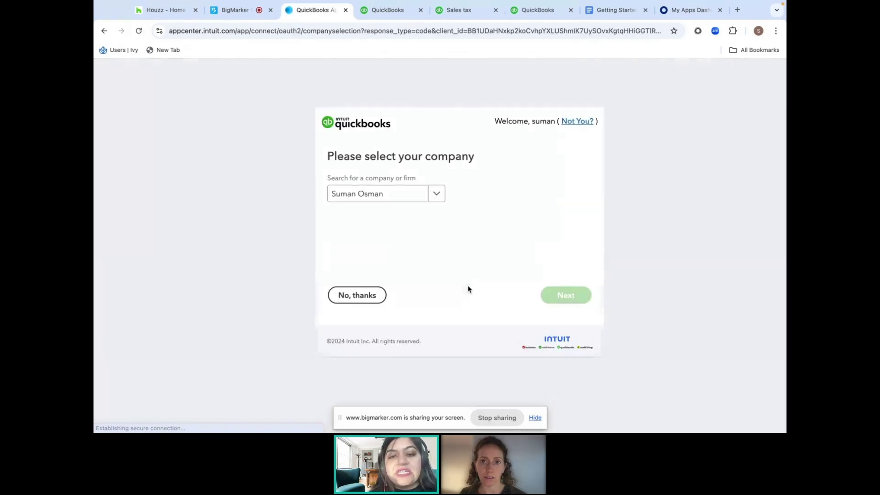
left_click(436, 196)
left_click(429, 216)
left_click(556, 294)
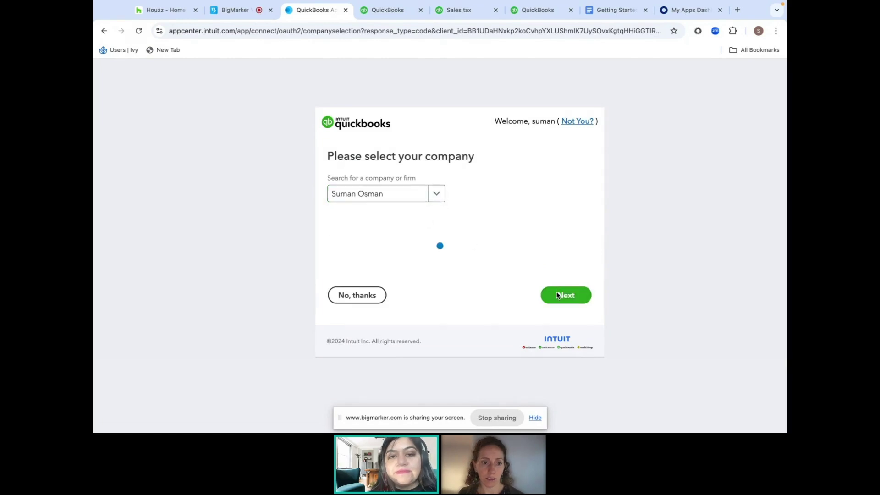
left_click(552, 325)
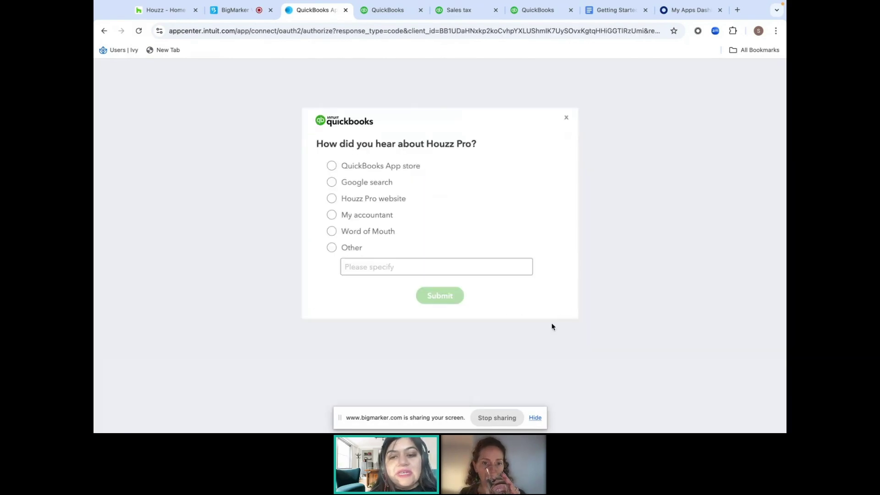
left_click(331, 247)
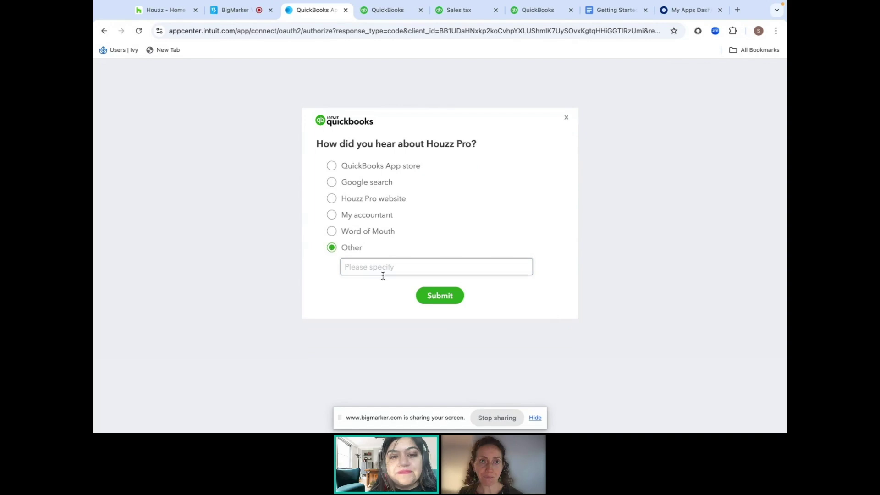
left_click(438, 298)
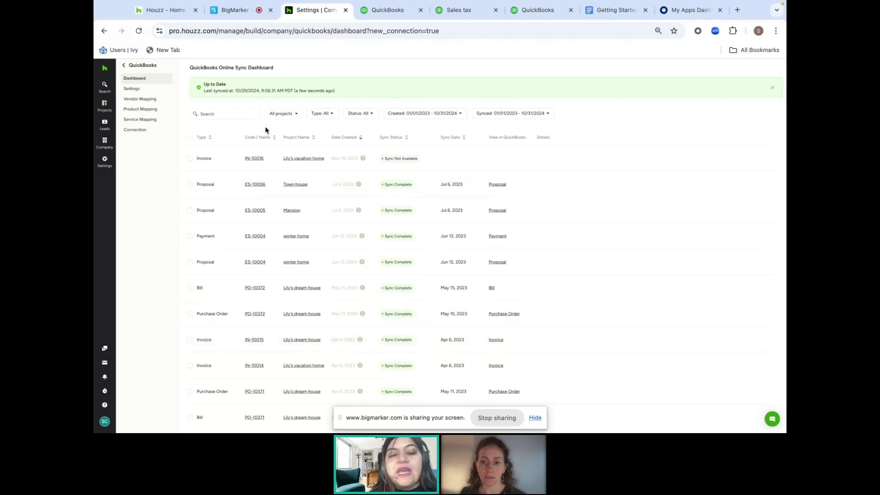
Review the project and status filter options on the QuickBooks Online sync dashboard.
left_click(290, 114)
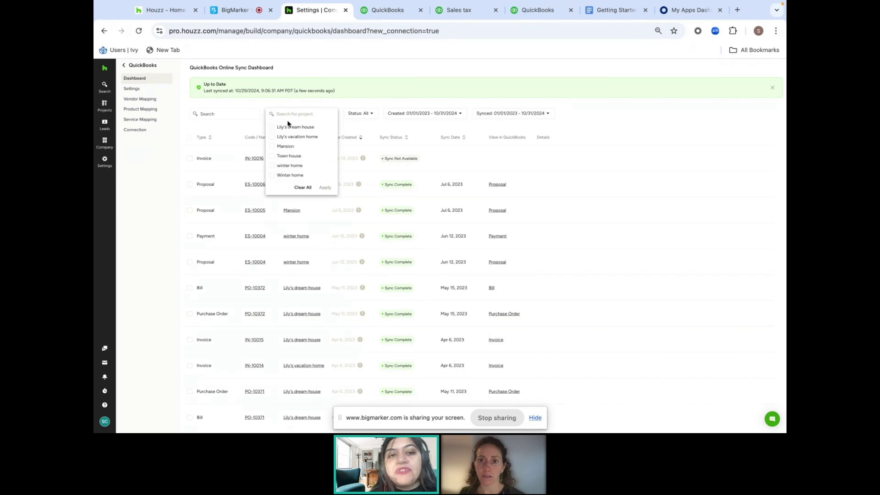
left_click(369, 115)
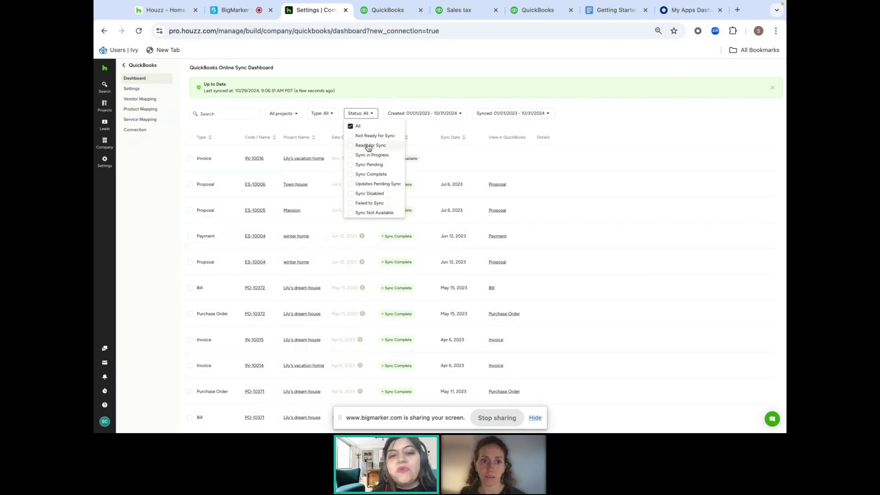
left_click(413, 128)
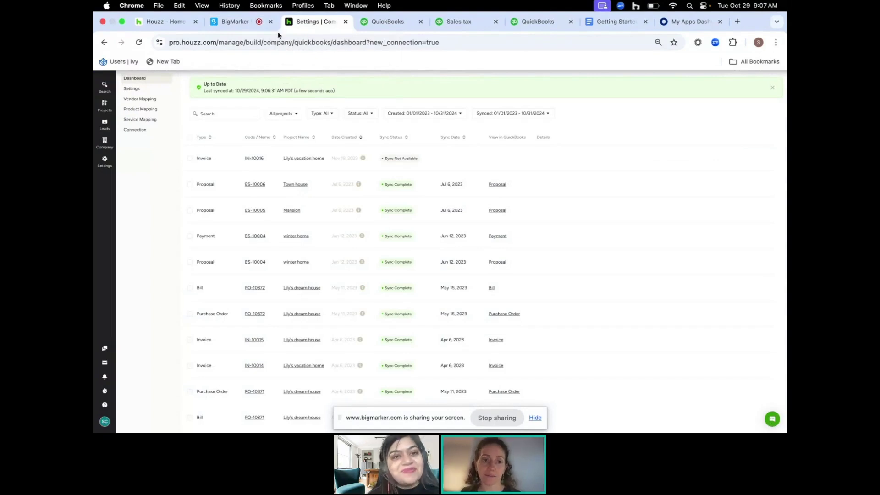
In the QuickBooks sync settings, set documents to sync starting from March 1, 2024.
left_click(132, 89)
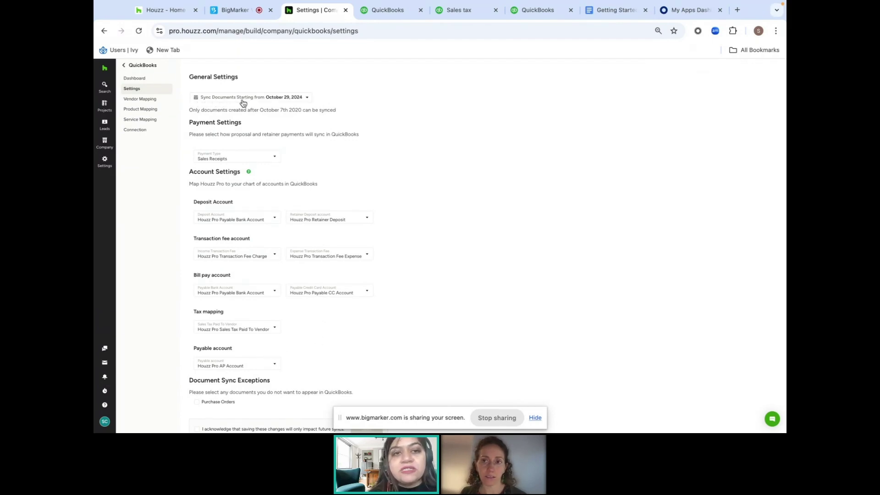
left_click(287, 98)
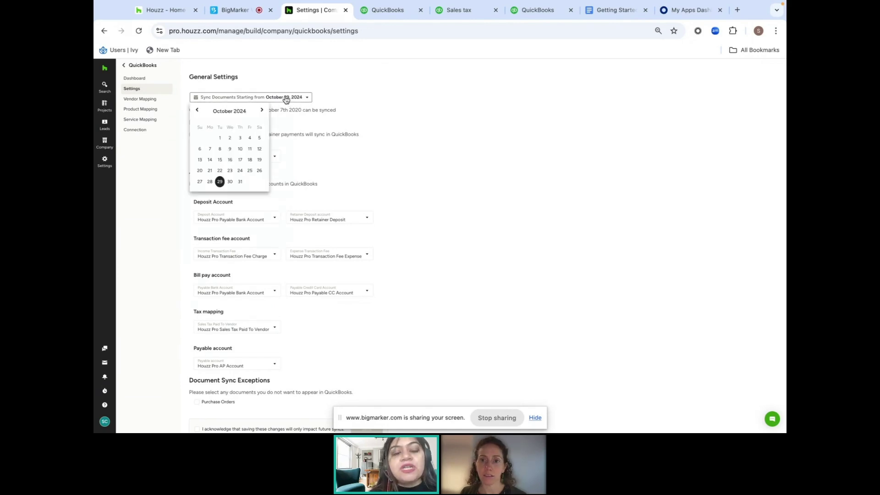
left_click(197, 112)
left_click(198, 112)
left_click(197, 112)
left_click(198, 111)
left_click(198, 111)
left_click(197, 111)
left_click(197, 112)
left_click(249, 137)
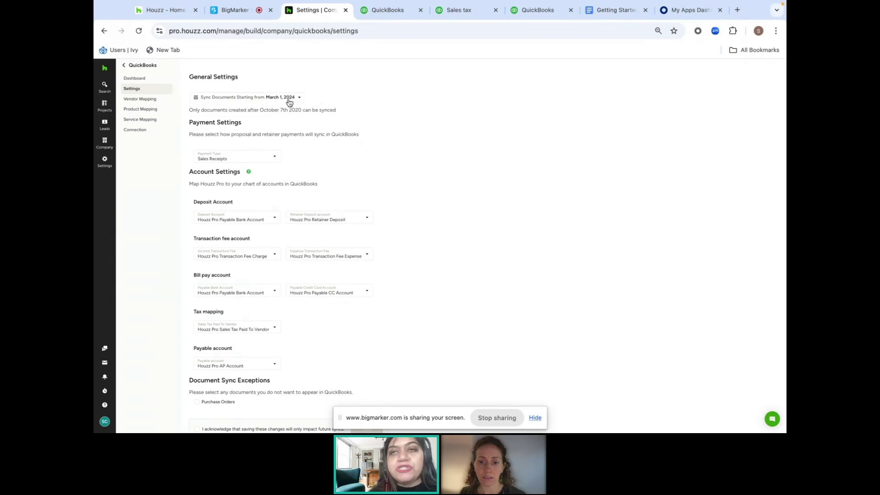
Set the payment type for syncing proposal and retainer payments to Unapplied Payments.
scroll(203, 143, "down", 1)
left_click_drag(252, 114, 185, 115)
left_click(183, 127)
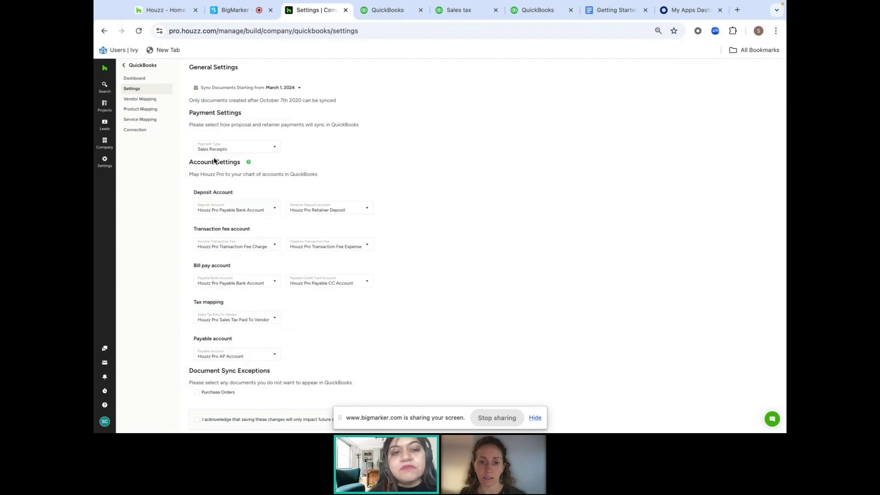
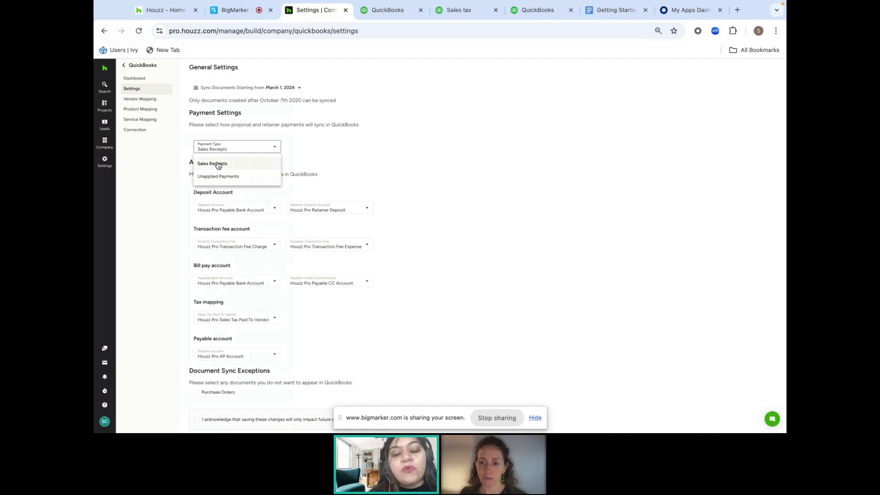
left_click(218, 164)
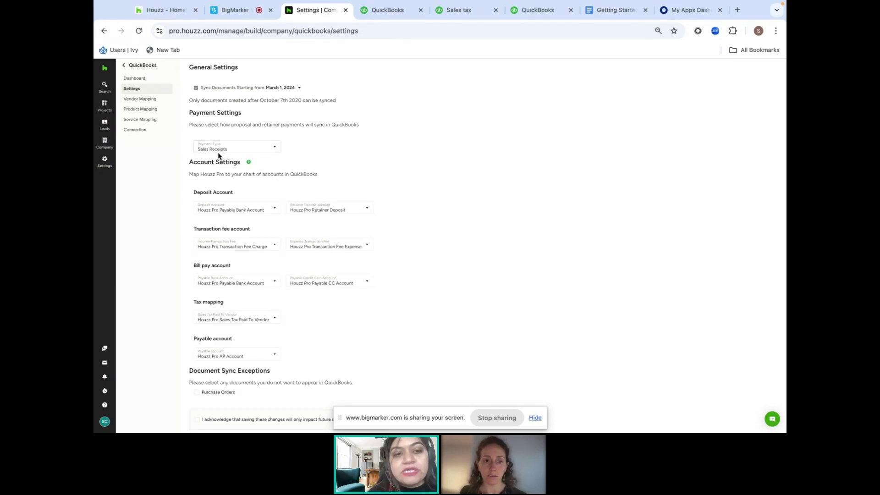
left_click(245, 152)
left_click(246, 176)
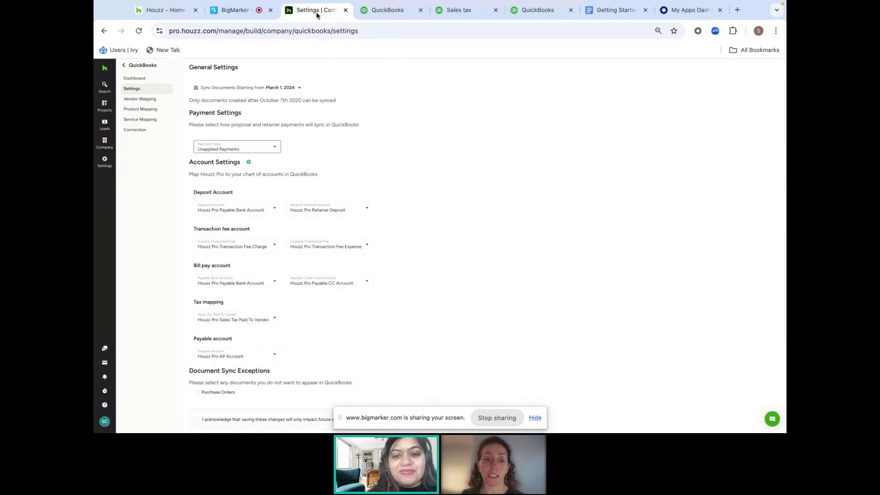
Map the deposit account to Chase Checking account.
scroll(285, 219, "down", 1)
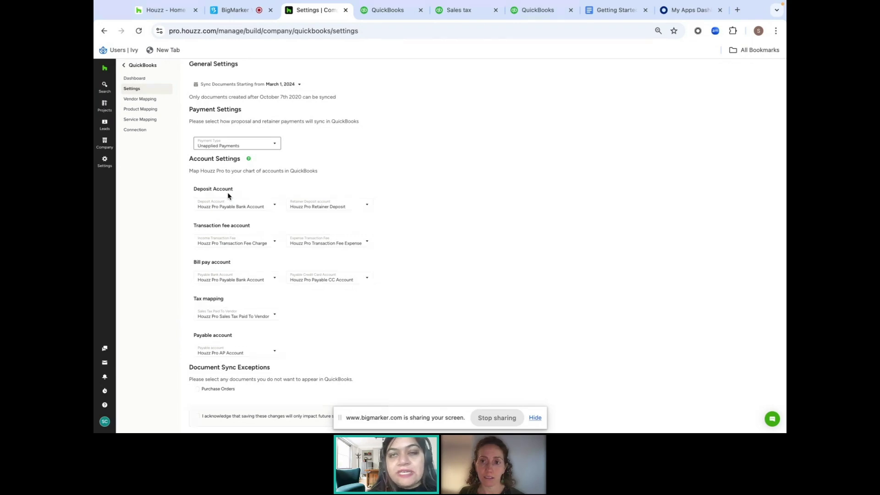
left_click(233, 209)
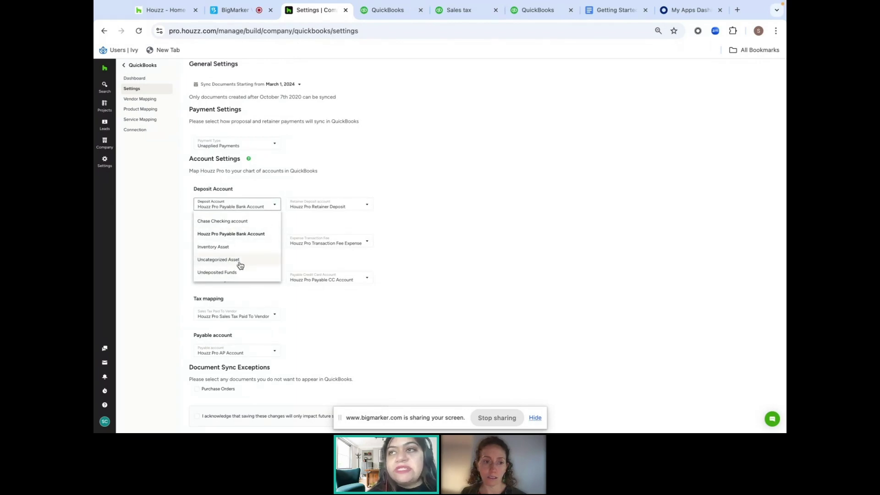
left_click(225, 222)
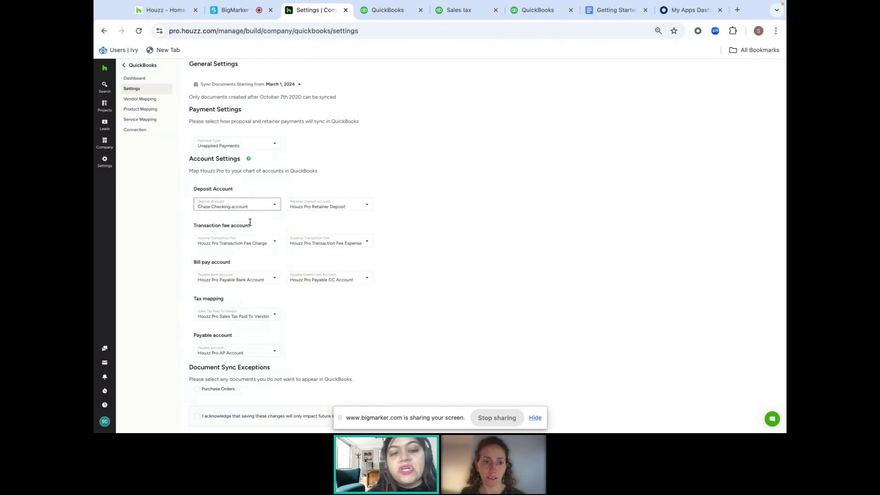
Switch the payment type to Sales Receipts to check the retainer deposit account options, and restore it to Unapplied Payments.
left_click(239, 146)
left_click(238, 159)
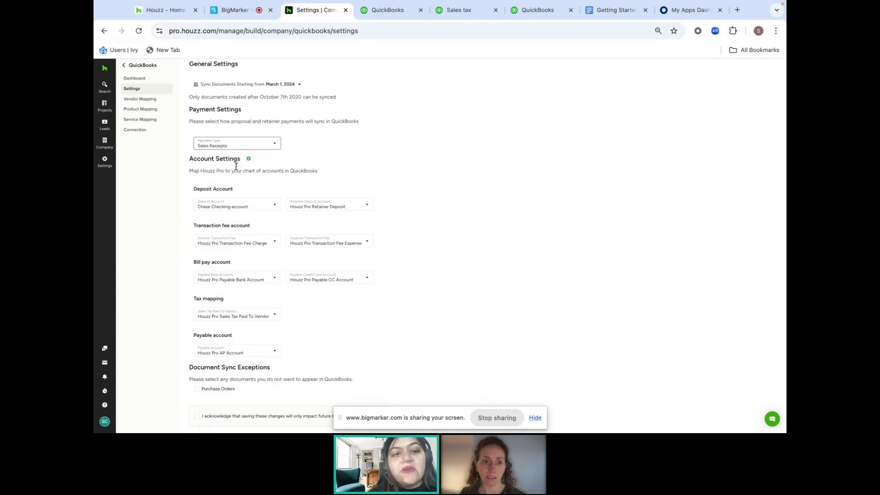
left_click(201, 143)
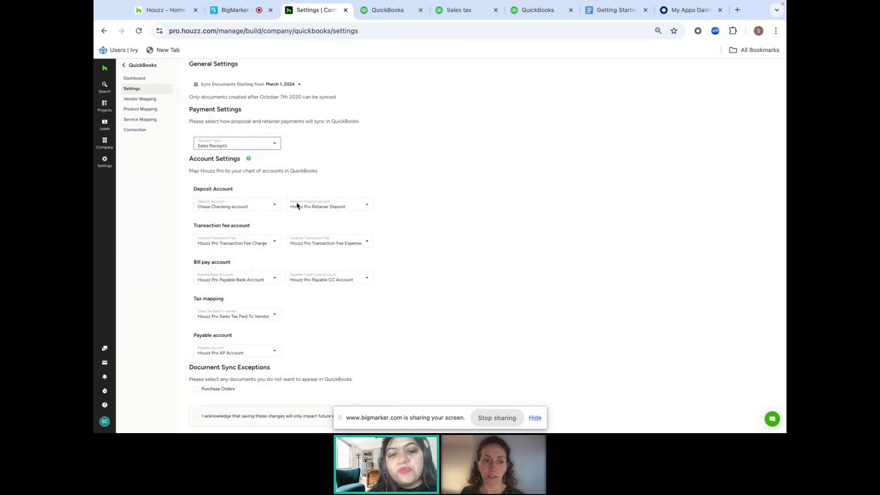
left_click(311, 206)
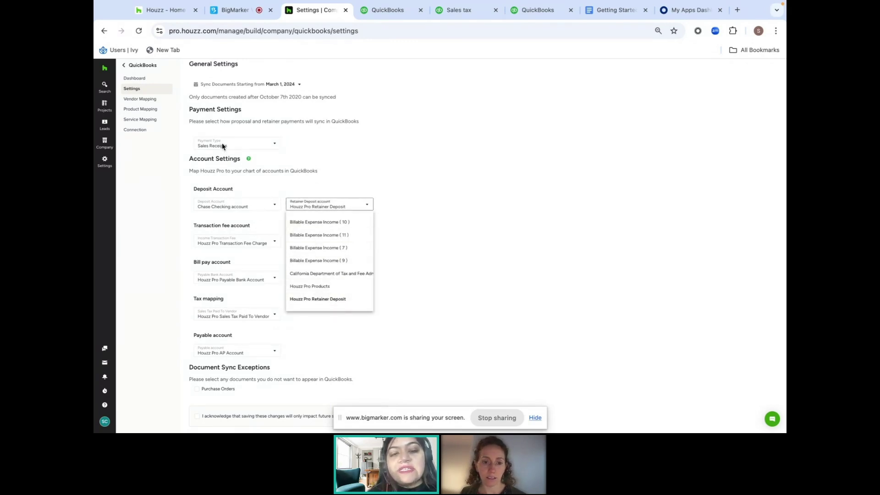
left_click(304, 201)
left_click(254, 145)
left_click(253, 173)
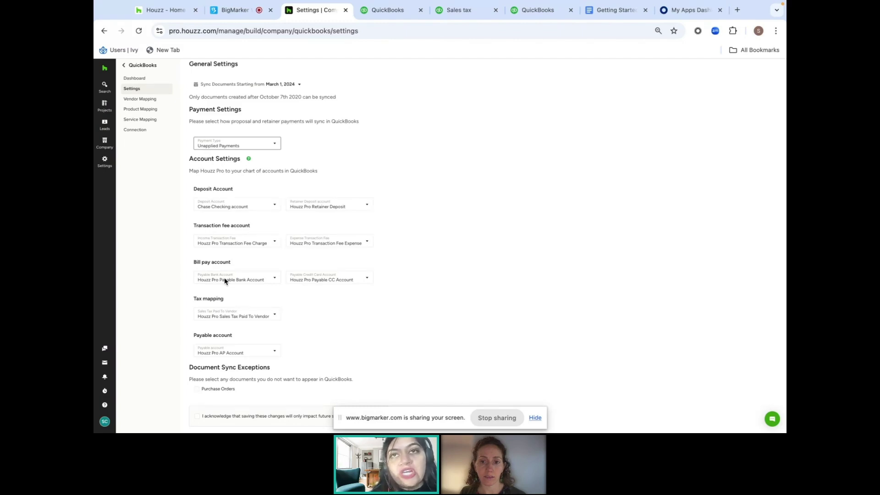
Map the payable bank account to Chase Checking account and keep Houzz Pro Payable CC Account as the payable credit card account.
left_click(251, 280)
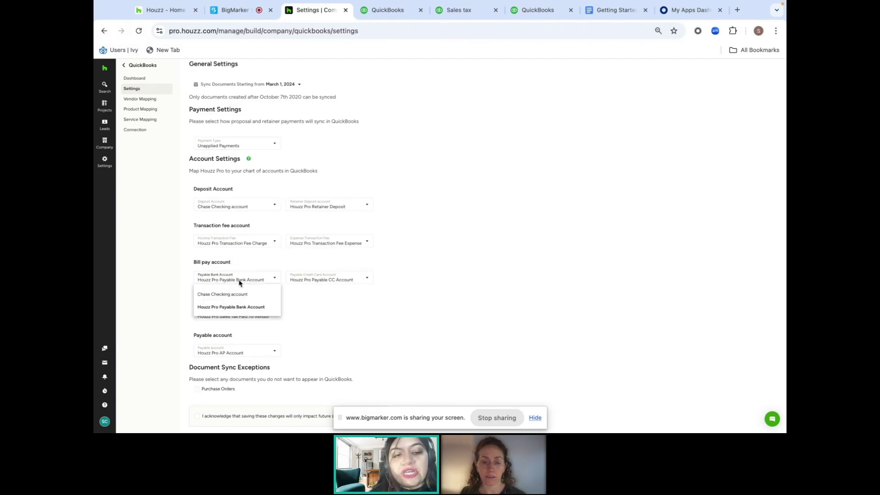
left_click(235, 296)
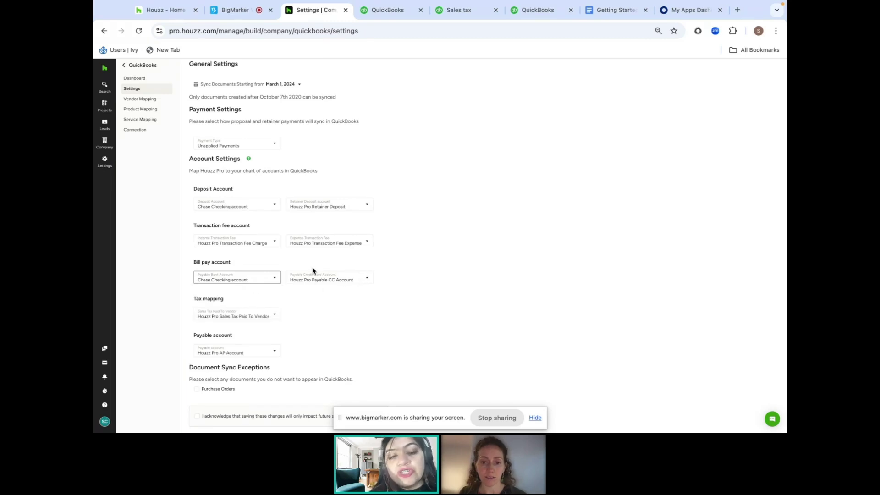
left_click(325, 280)
left_click(335, 294)
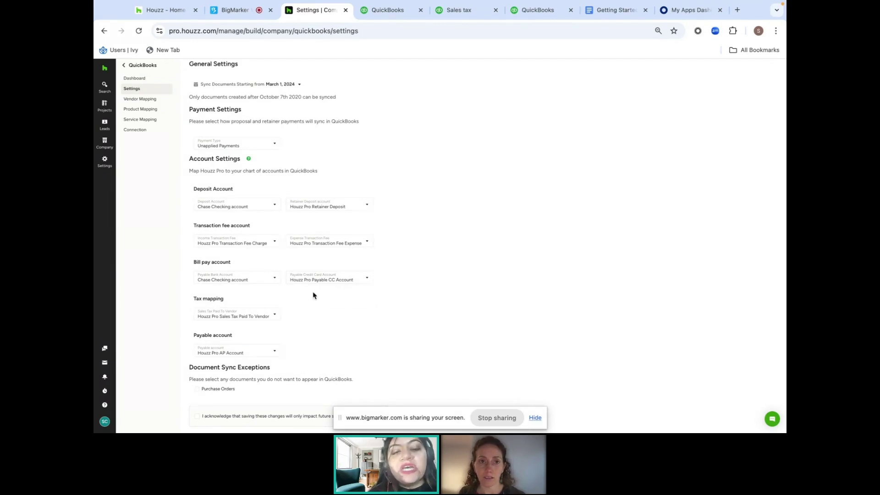
left_click(332, 281)
left_click(393, 291)
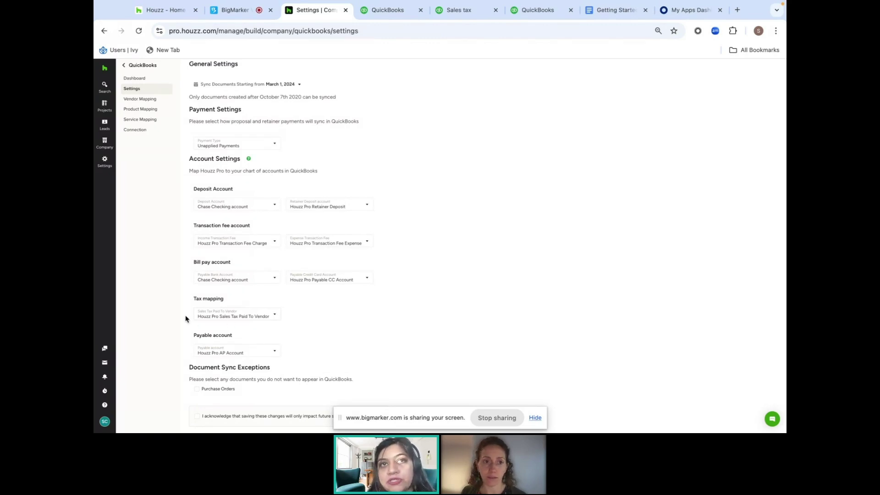
Select Houzz Pro AP Account as the payable account.
left_click(231, 354)
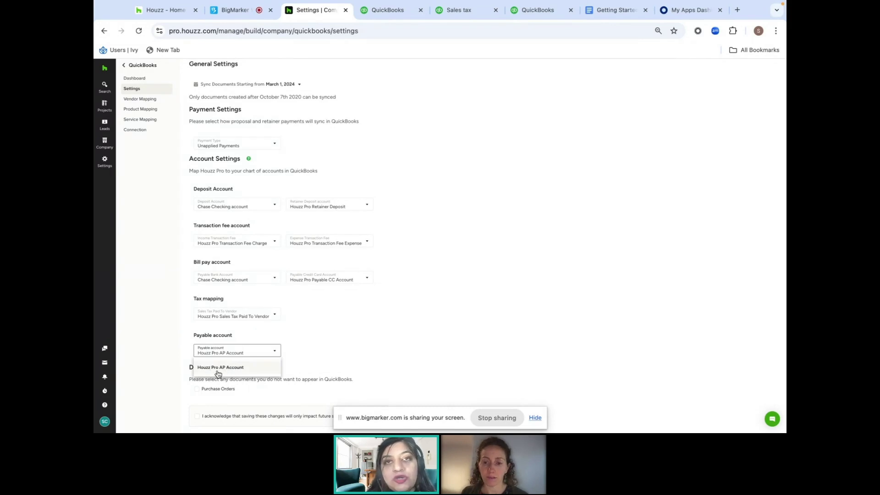
left_click(218, 372)
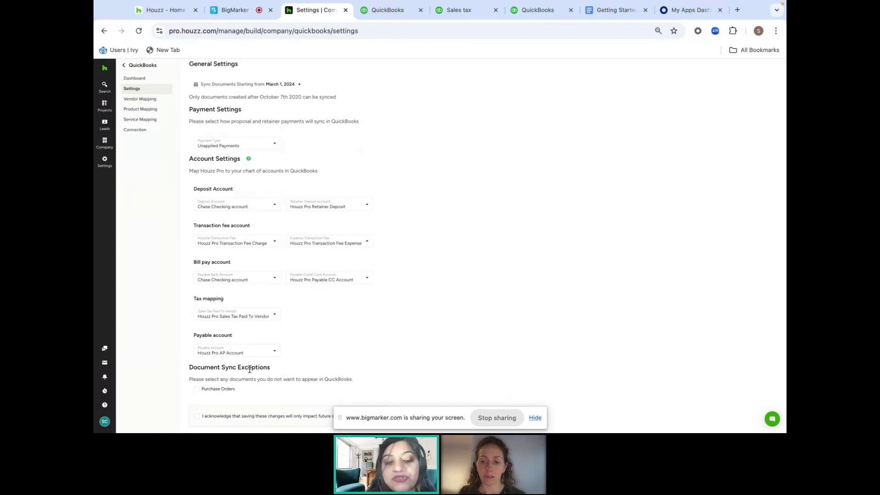
Try the Purchase Orders sync exception and the future-syncs acknowledgement, clearing both selections again.
left_click(197, 389)
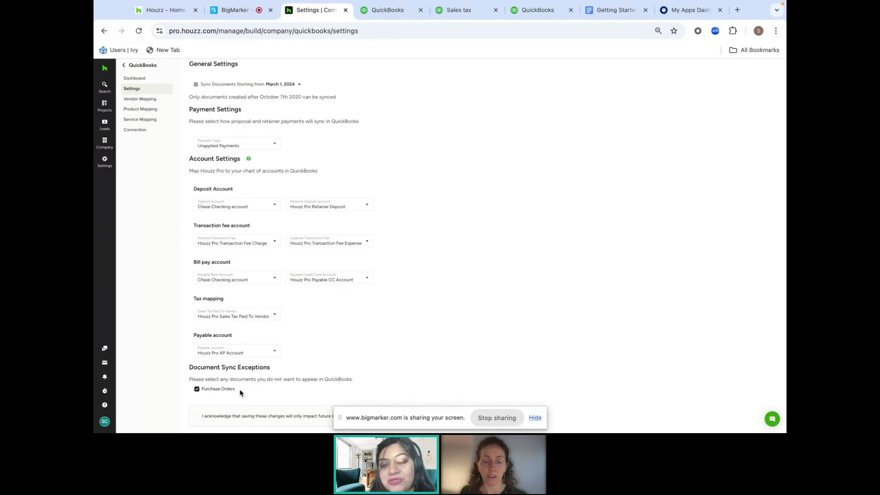
left_click(197, 389)
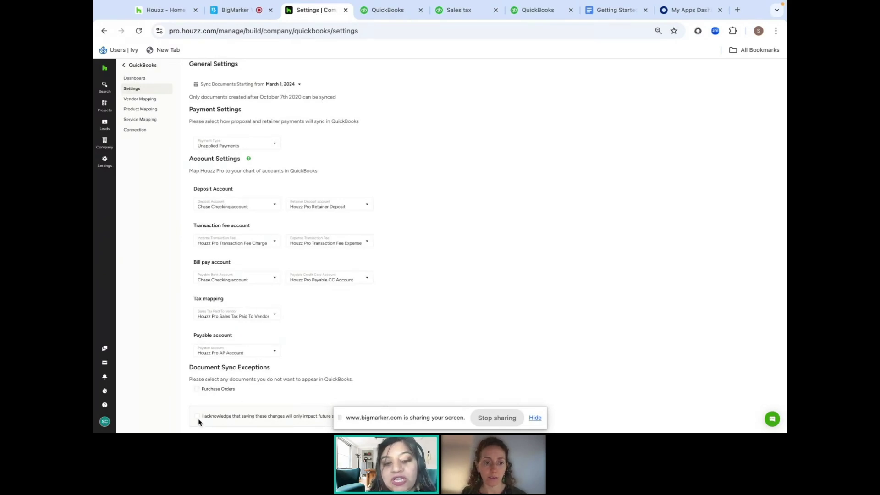
left_click(536, 420)
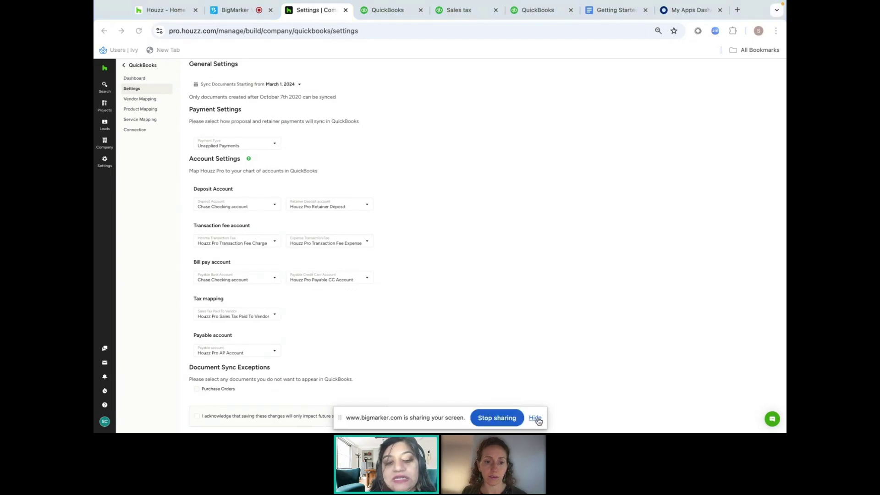
left_click(535, 418)
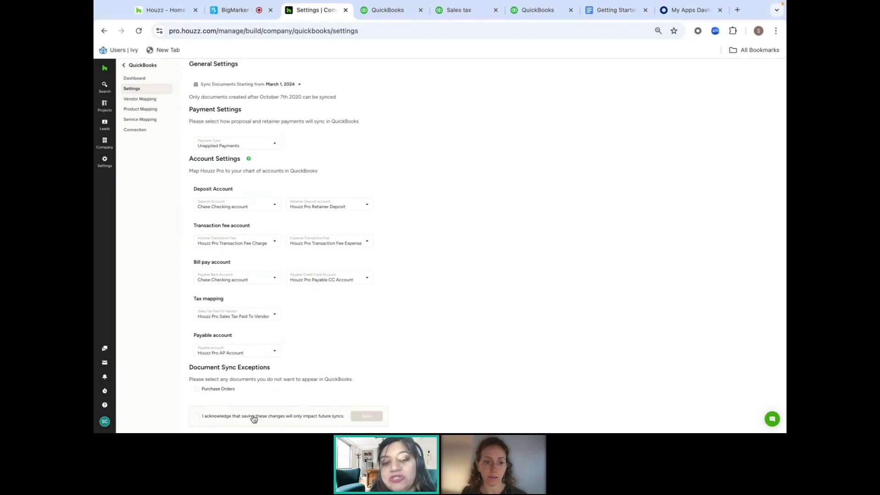
left_click(197, 416)
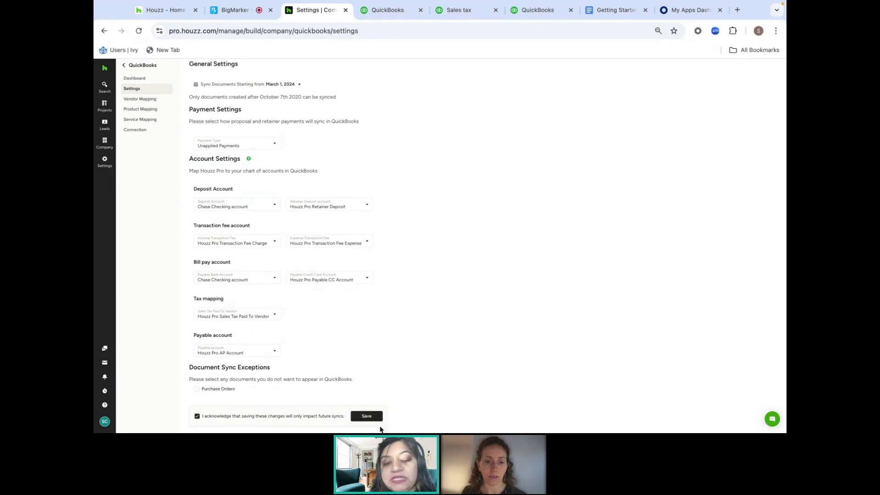
left_click(198, 418)
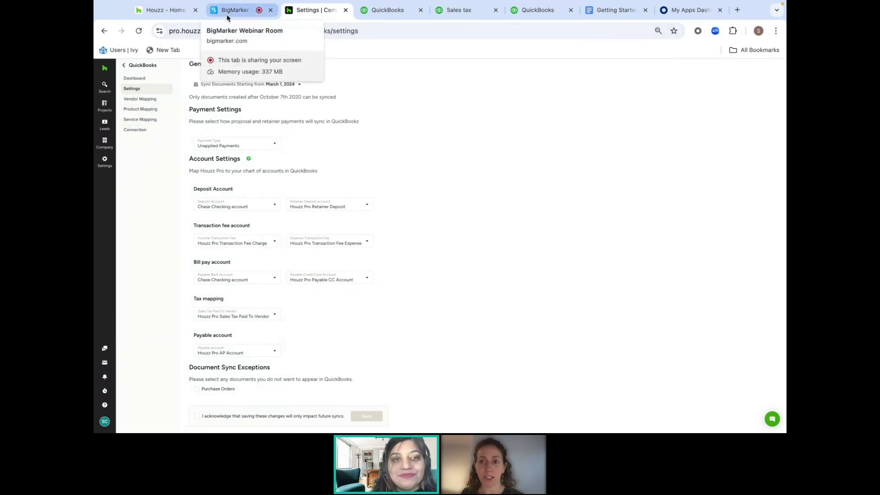
In the product mapping settings, add a custom mapping for the Furniture category with Sales of Product Income as the income account.
left_click(148, 113)
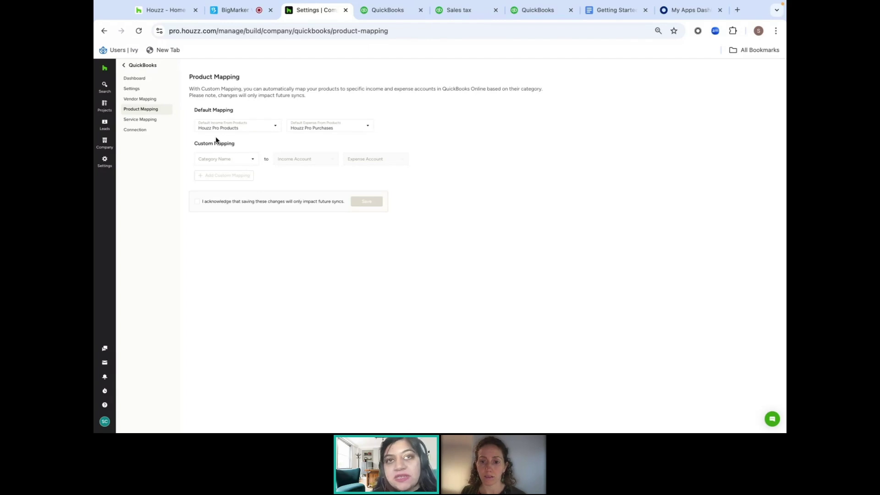
left_click(228, 159)
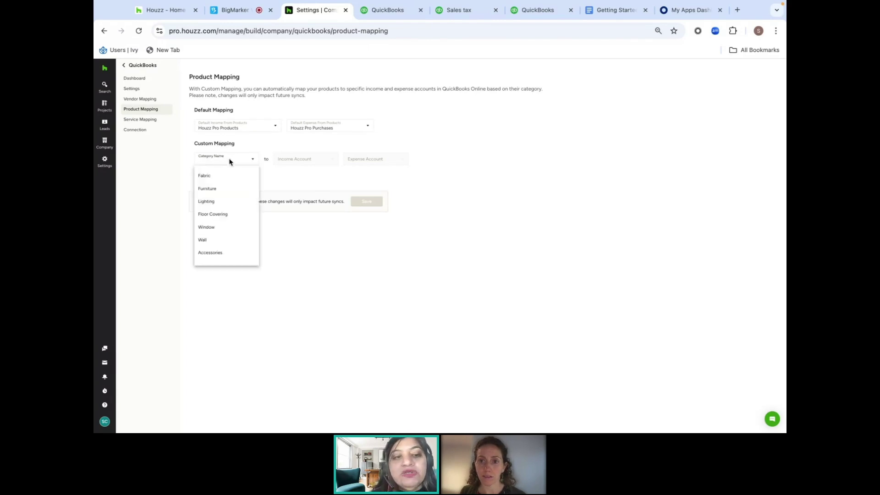
left_click(226, 190)
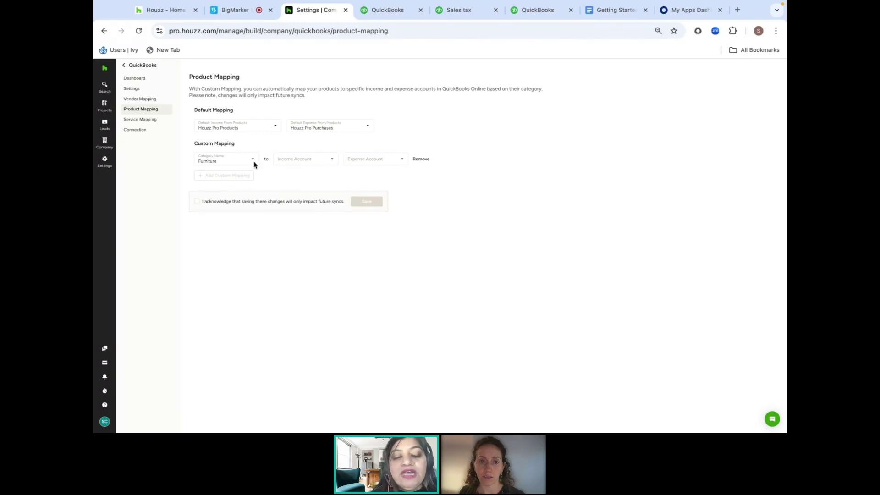
left_click(321, 159)
scroll(315, 229, "down", 2)
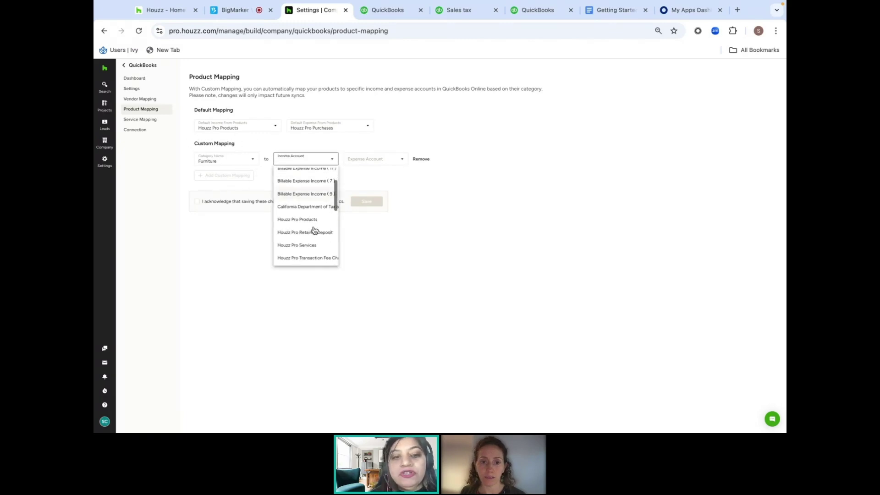
scroll(315, 230, "down", 5)
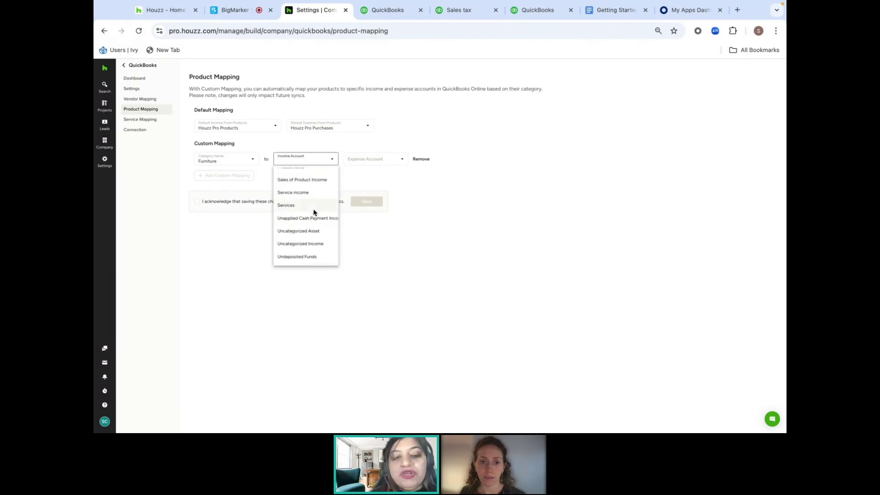
scroll(314, 212, "up", 2)
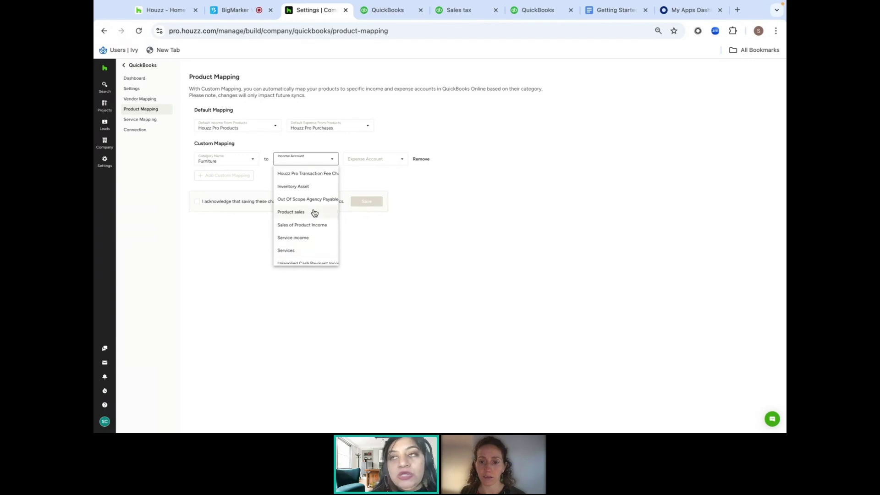
scroll(314, 213, "up", 5)
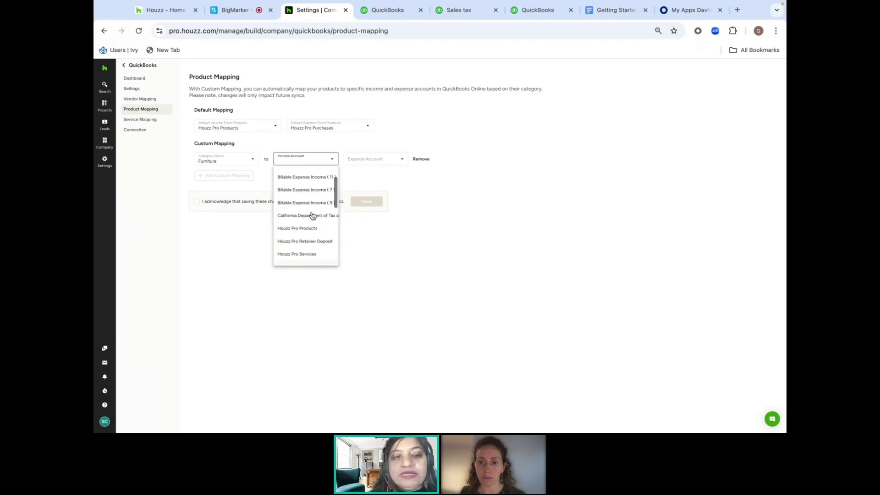
scroll(312, 216, "down", 4)
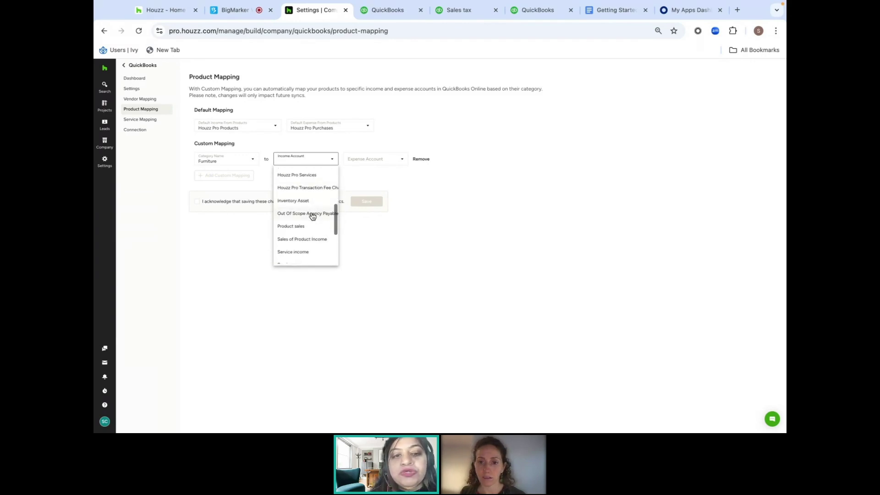
left_click(307, 240)
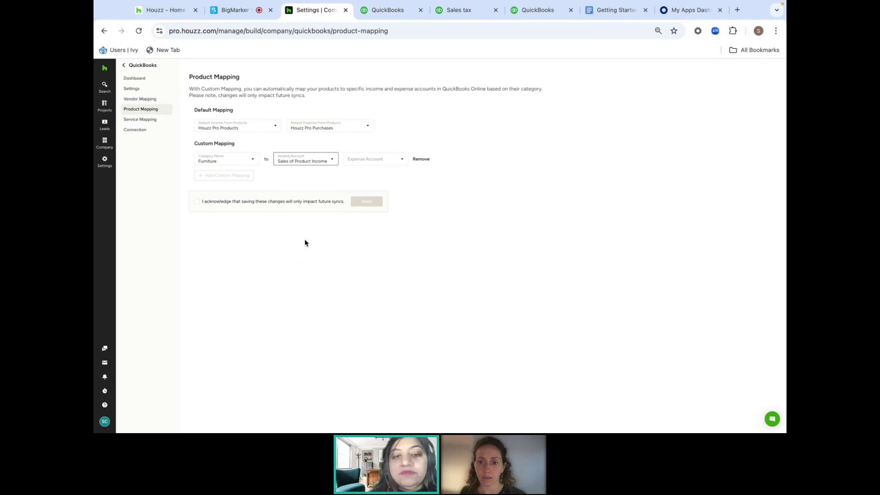
Set the expense account of the Furniture custom mapping to Cost of Goods Sold.
left_click(393, 159)
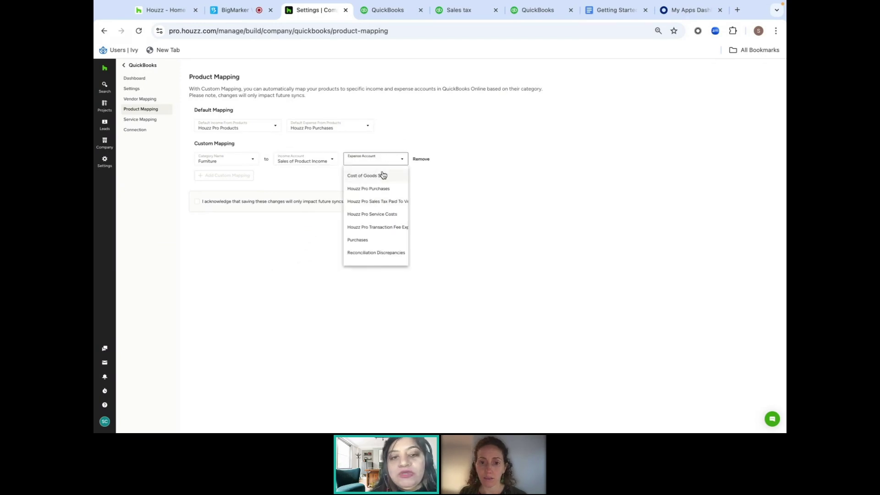
left_click(383, 176)
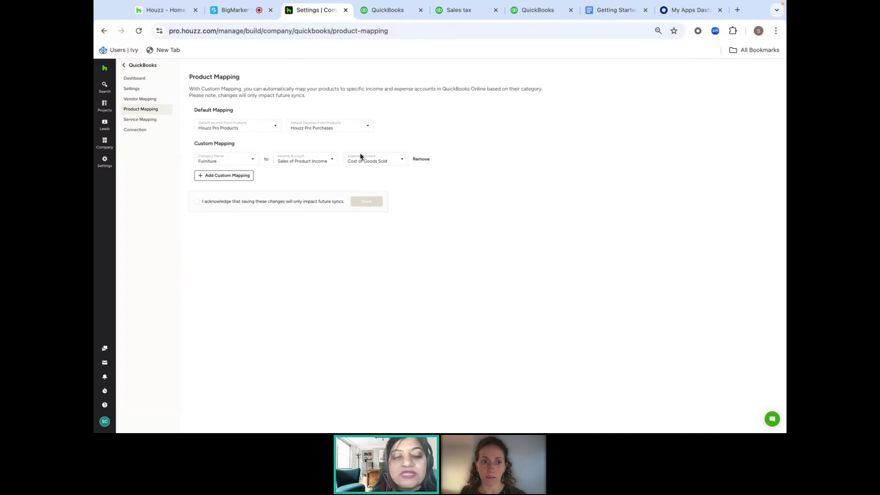
left_click(360, 156)
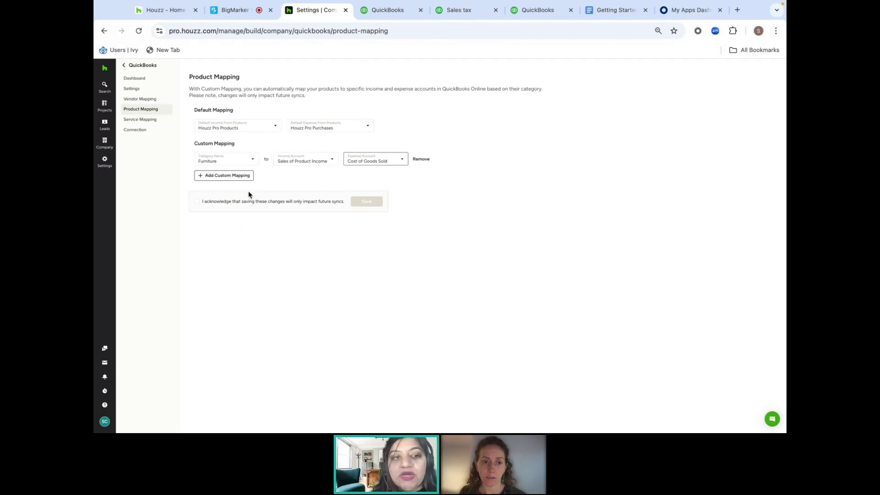
Add a second custom product mapping for the Fabric category and view its income account options without choosing one.
left_click(241, 176)
left_click(239, 178)
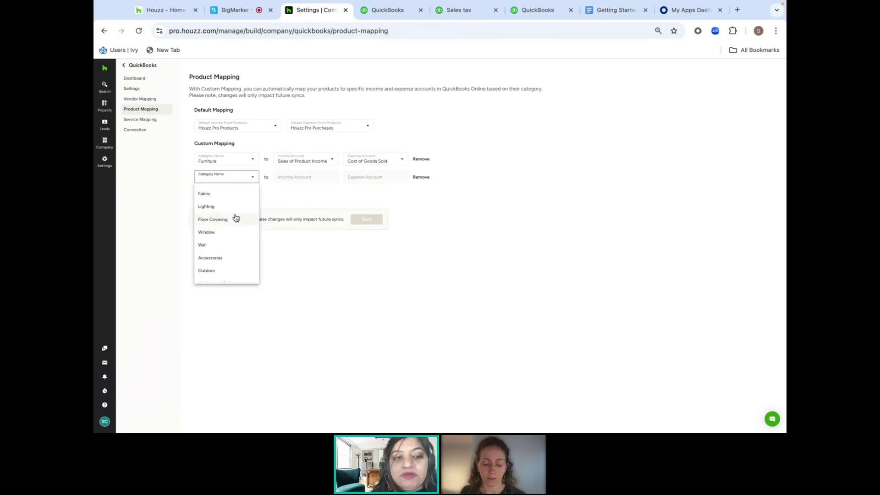
left_click(228, 196)
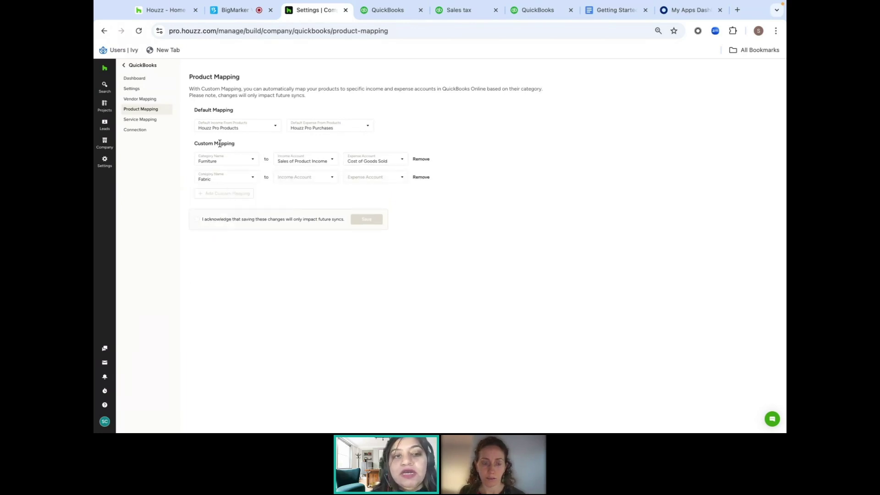
left_click(302, 182)
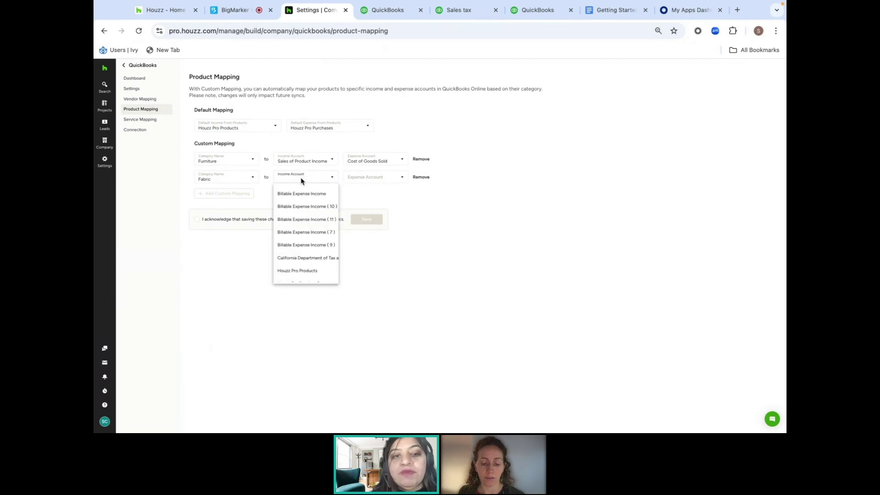
left_click(389, 198)
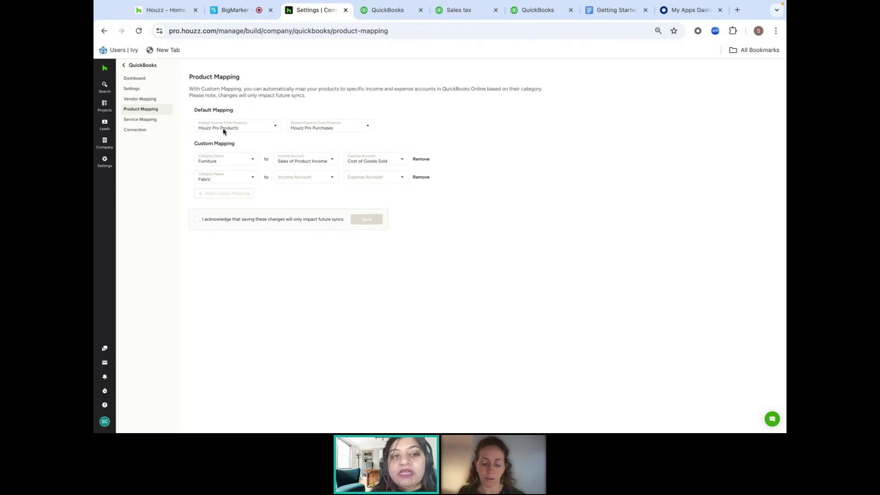
Set the default income account for products to Sales of Product Income.
left_click(238, 132)
scroll(232, 219, "down", 3)
scroll(231, 218, "down", 2)
left_click(232, 223)
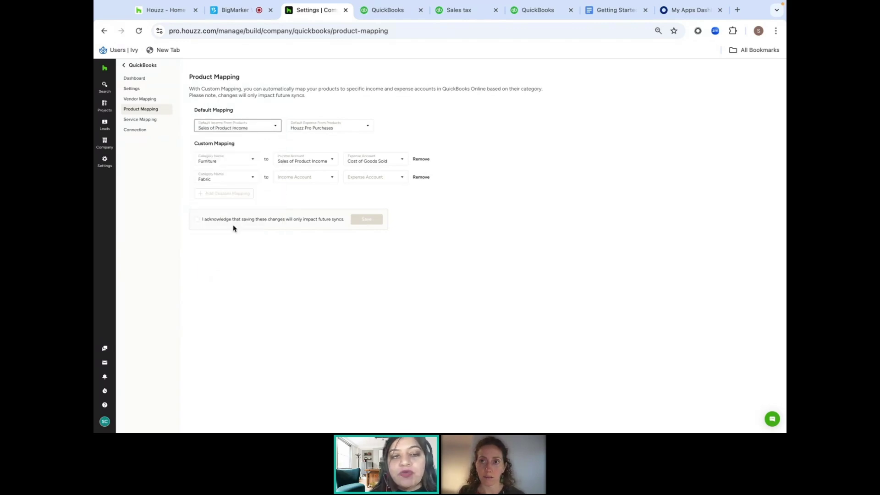
Set the default product income account to Product sales and the default product expense account to Cost of Goods Sold.
left_click(257, 127)
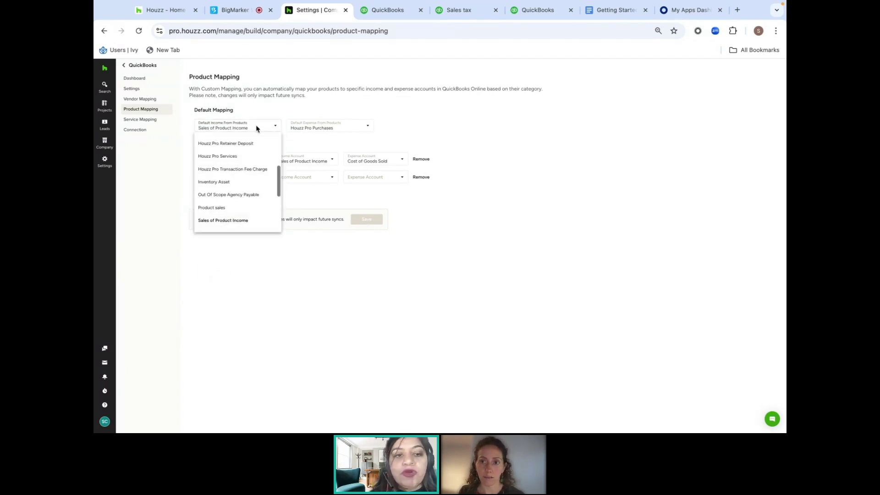
left_click(245, 205)
left_click(366, 128)
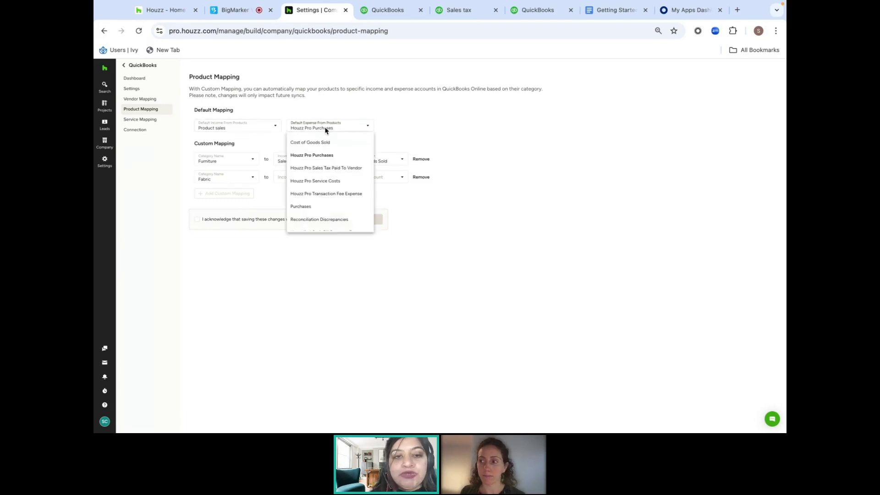
left_click(325, 143)
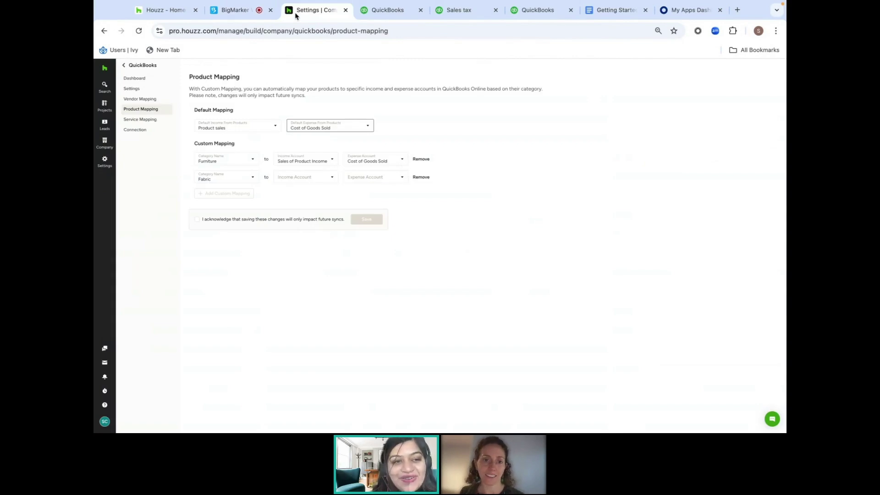
In the service mapping settings, set the shipping income account to Service income.
left_click(136, 122)
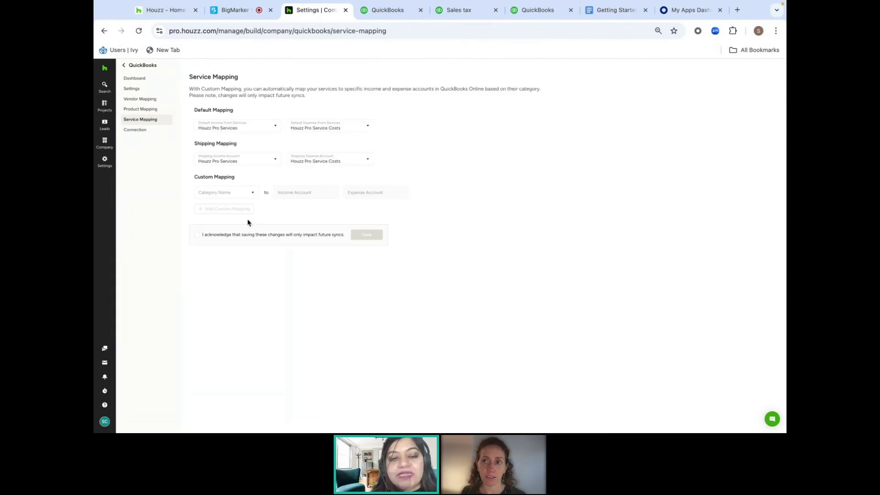
left_click(244, 162)
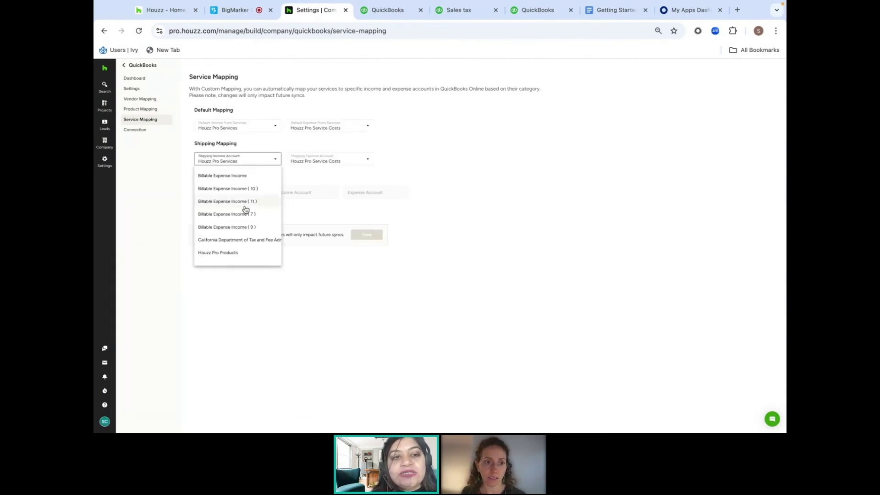
left_click(239, 139)
left_click(237, 161)
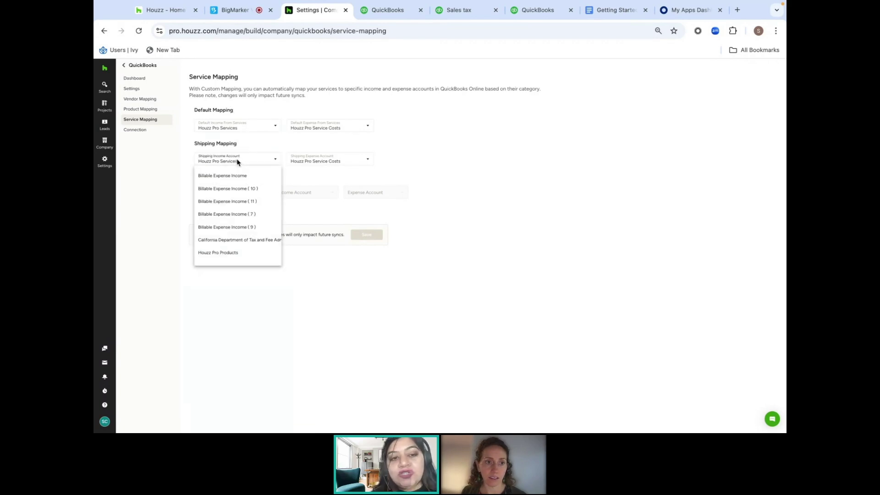
scroll(237, 224, "down", 2)
scroll(238, 223, "down", 2)
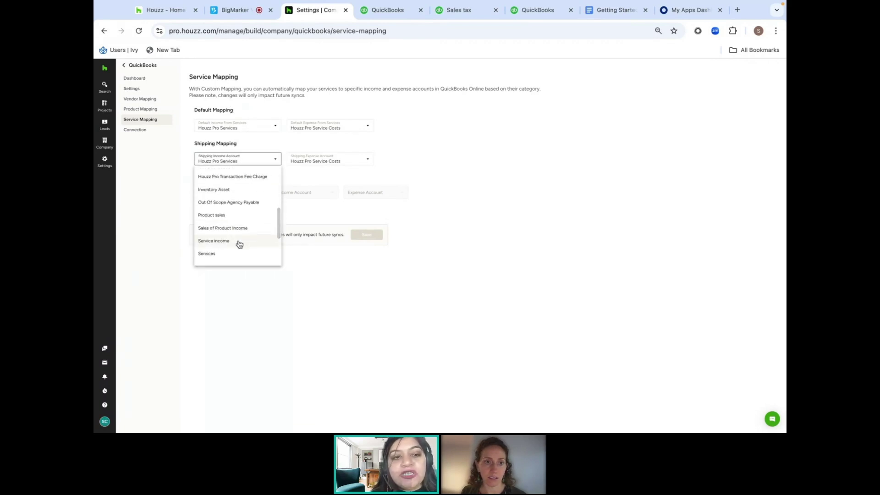
scroll(241, 236, "down", 3)
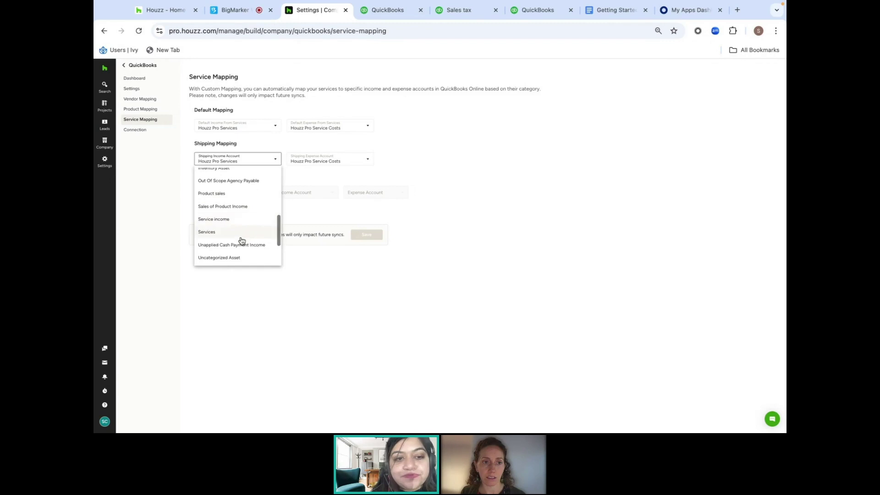
scroll(238, 178, "up", 8)
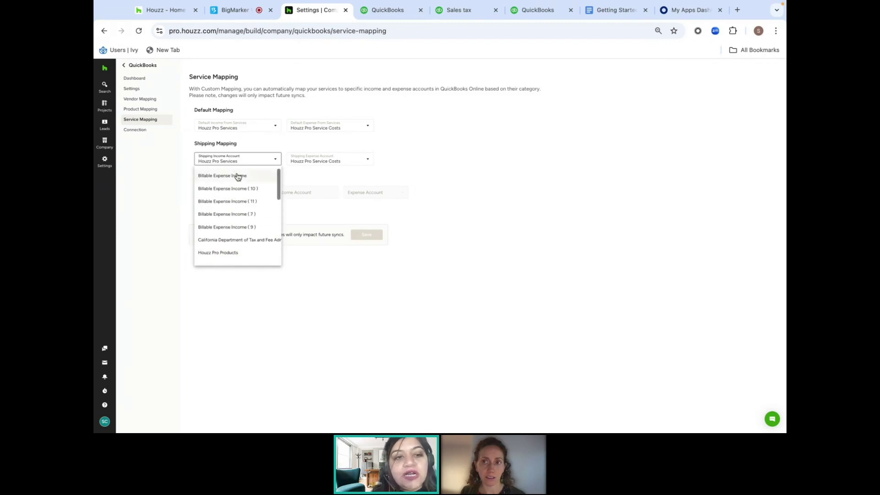
scroll(242, 203, "down", 4)
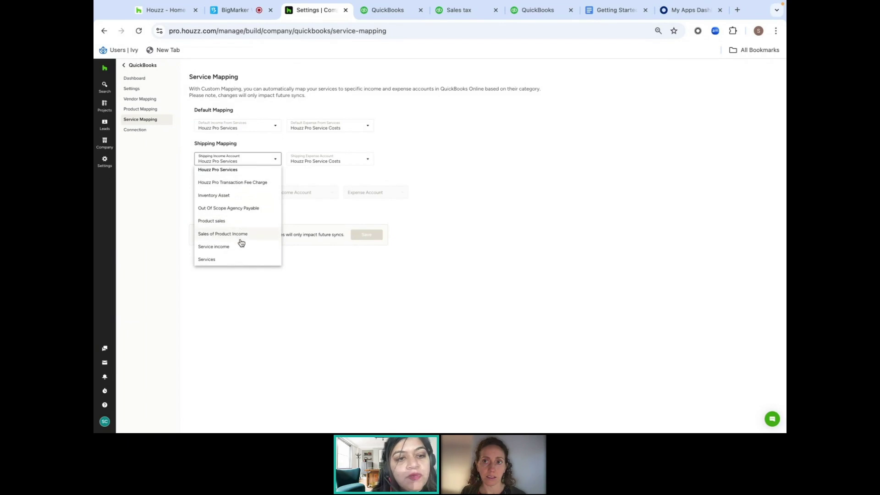
left_click(239, 247)
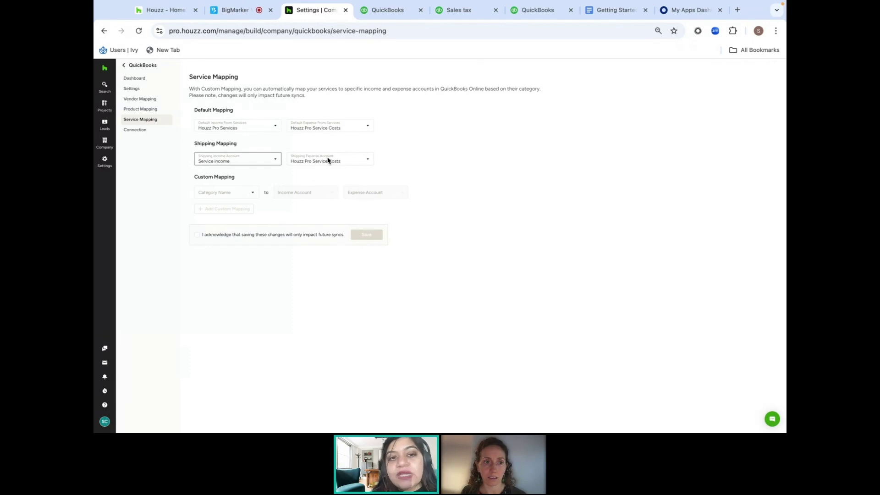
Add a custom service mapping for the Designer Fee category with Services as its income account.
left_click(247, 195)
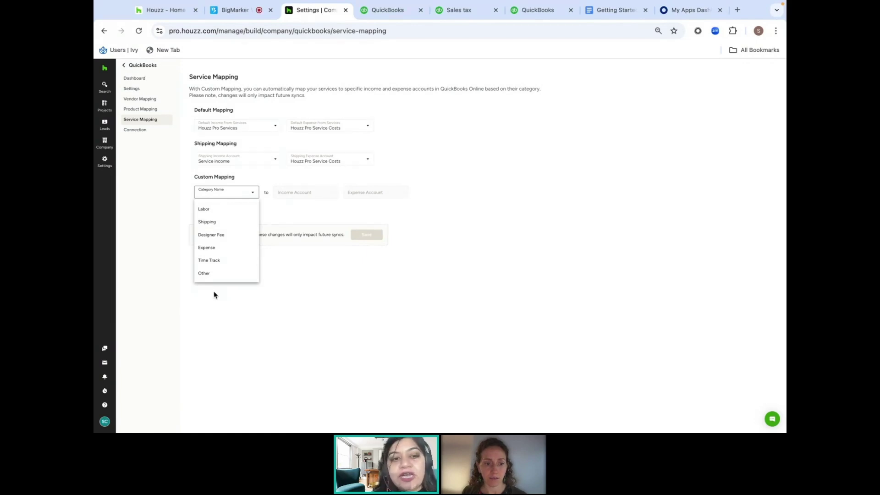
left_click(227, 235)
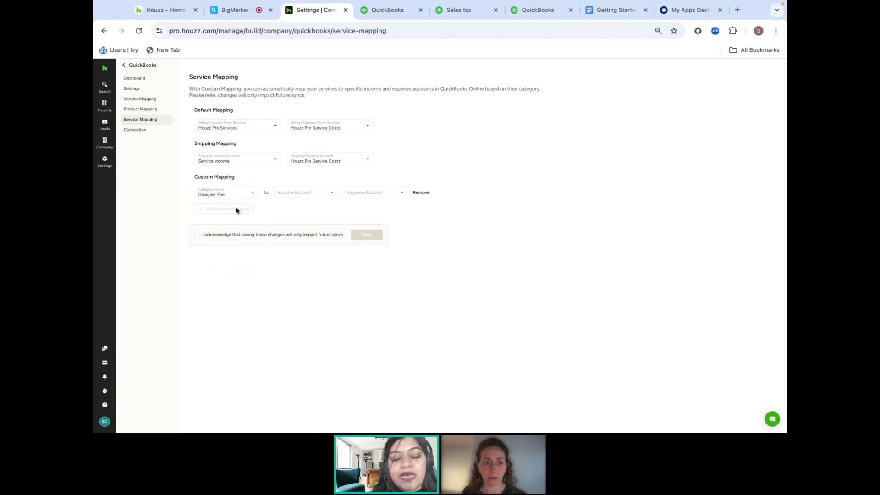
left_click(302, 197)
scroll(298, 289, "down", 2)
scroll(299, 289, "down", 5)
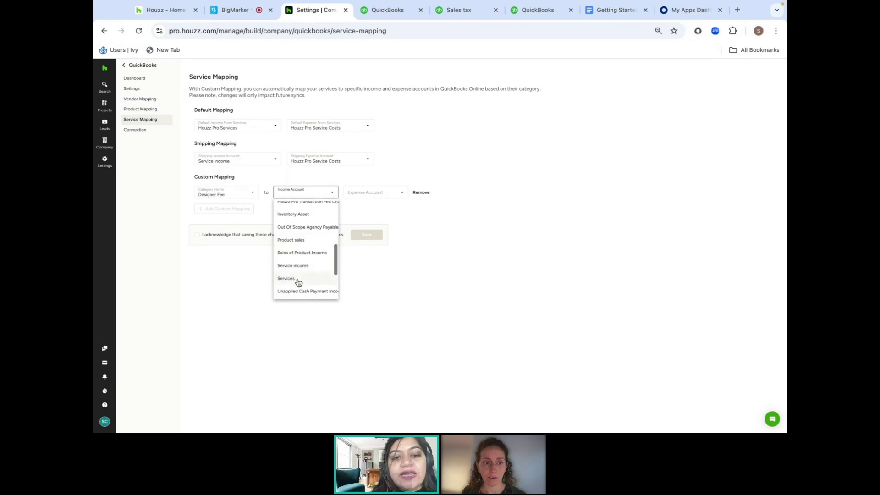
left_click(298, 279)
View the Designer Fee expense account options without choosing one, and acknowledge that saving the service mapping changes only impacts future syncs.
left_click(369, 193)
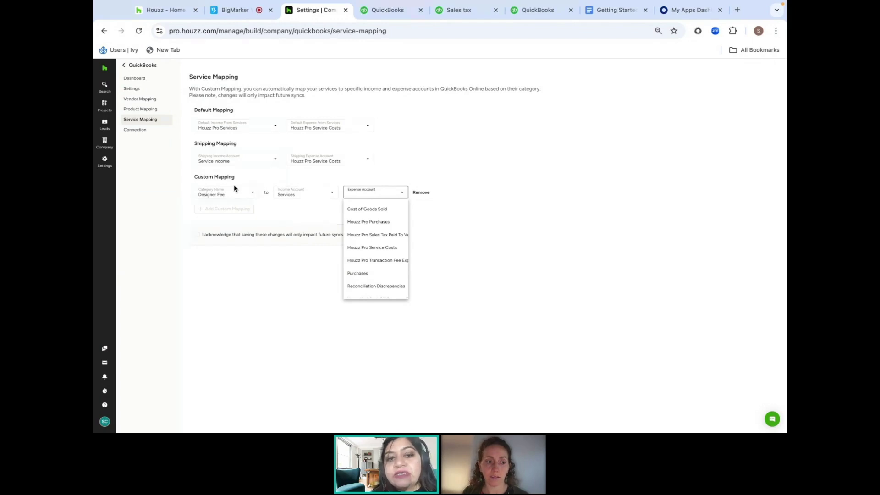
left_click(285, 209)
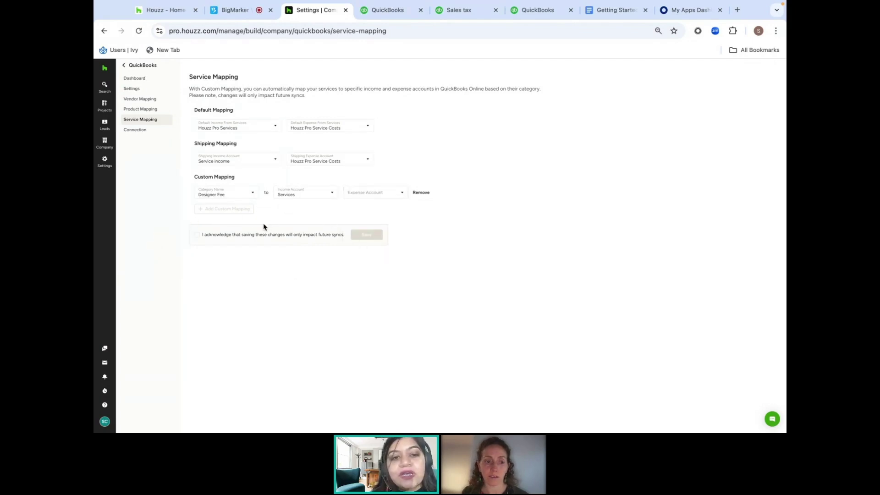
left_click(197, 237)
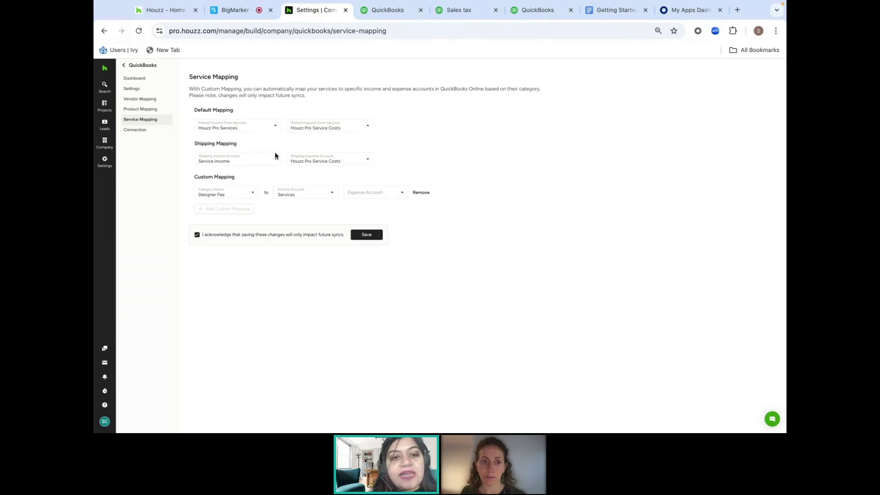
View the QuickBooks connection details, and open the vendor mapping settings.
left_click(143, 132)
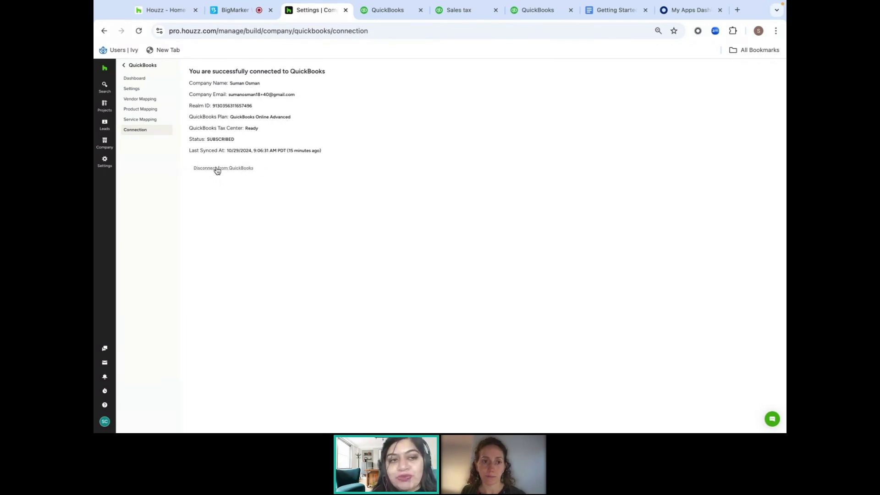
left_click(140, 99)
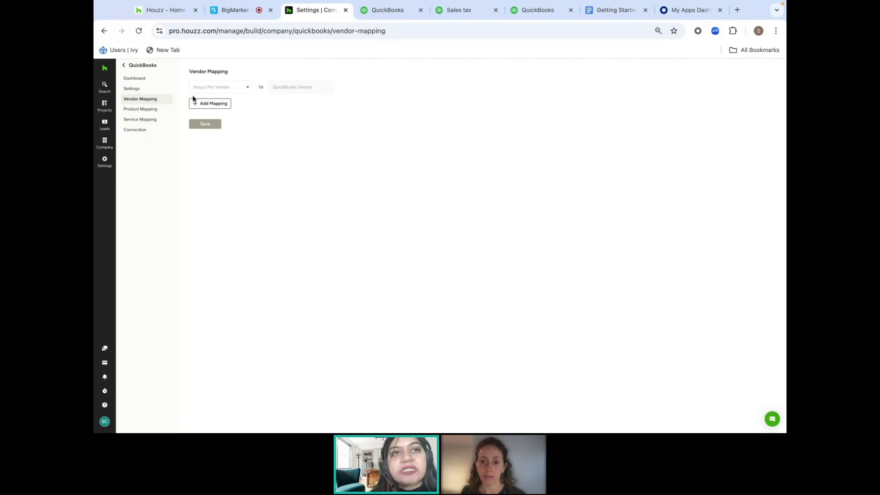
Map the Houzz Pro vendor Anthropologie to the QuickBooks vendor Anthropologie.
left_click(226, 86)
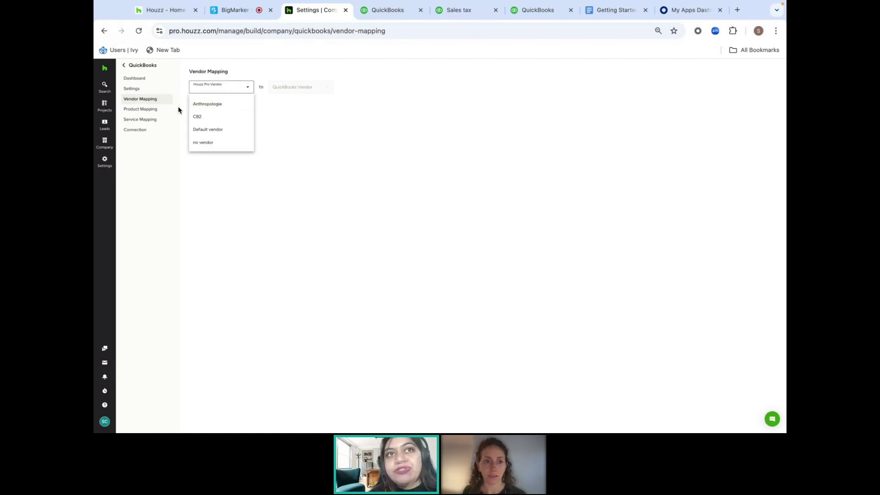
left_click(220, 104)
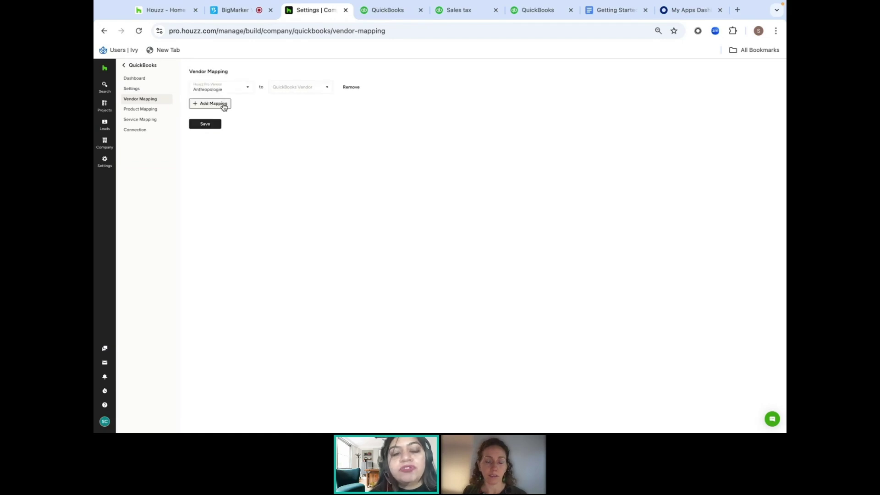
left_click(304, 89)
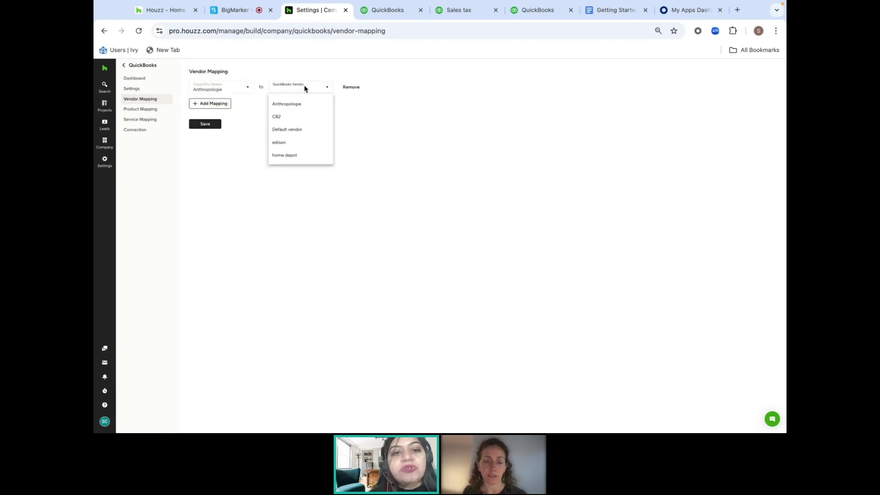
left_click(289, 105)
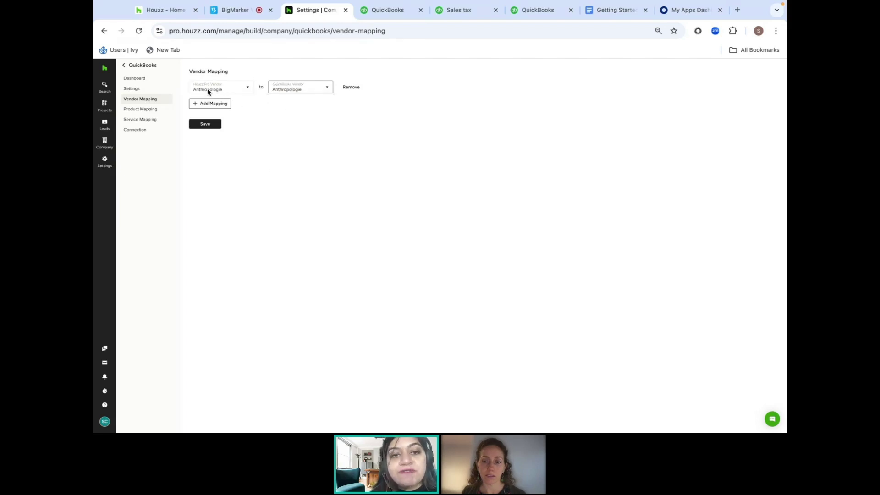
Change the vendor mapping so that the Houzz Pro vendor CB2 maps to the QuickBooks vendor edison.
left_click(208, 91)
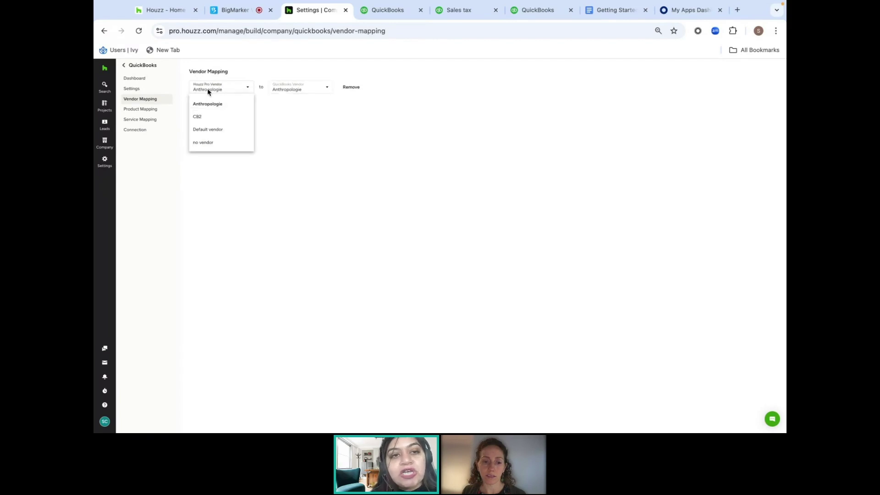
left_click(203, 118)
left_click(305, 90)
left_click(303, 143)
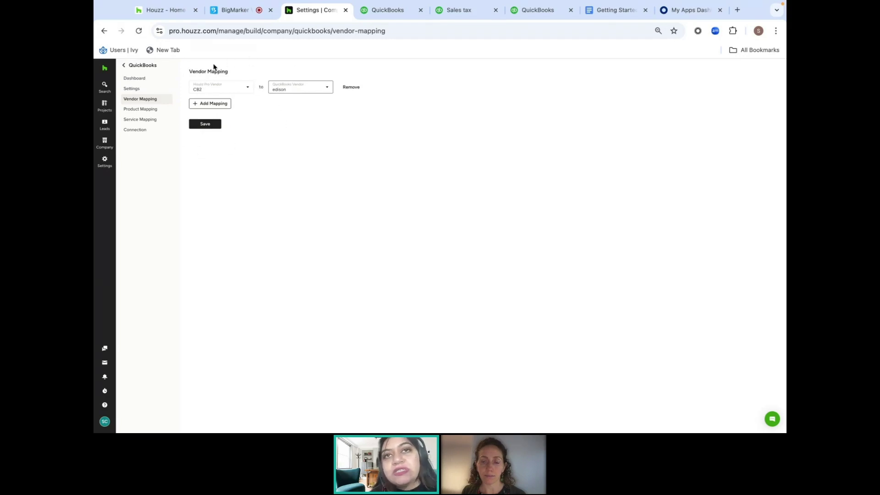
left_click_drag(242, 75, 190, 72)
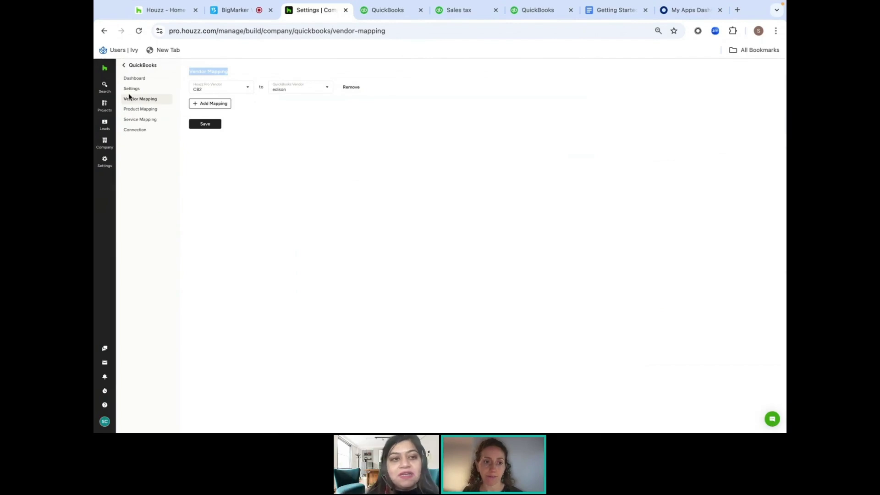
In the company's products list, assign the first Nuloom Rigo Hand Woven Farmhouse Jute Area Rug to the Outdoor category and save.
left_click(105, 105)
mouse_move(107, 142)
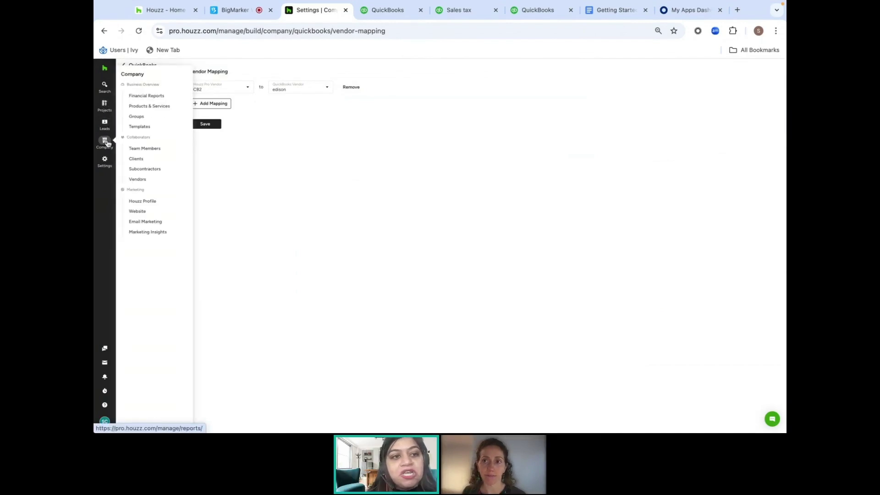
left_click(149, 108)
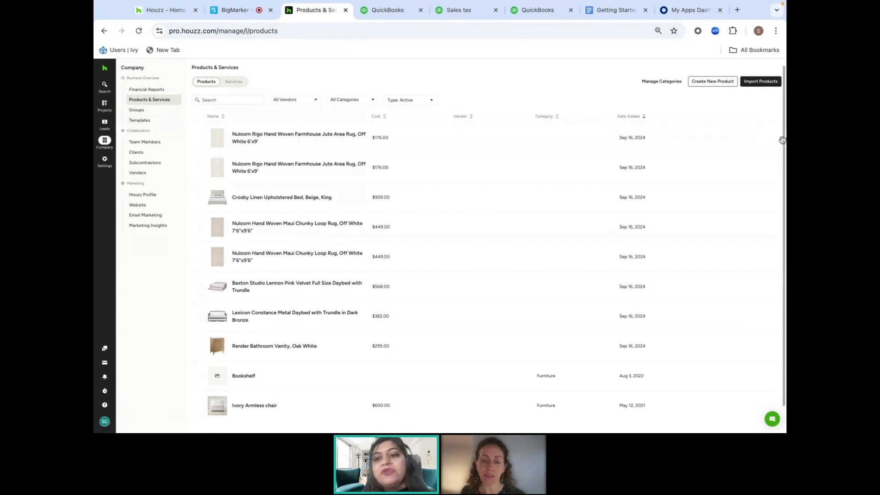
left_click(767, 140)
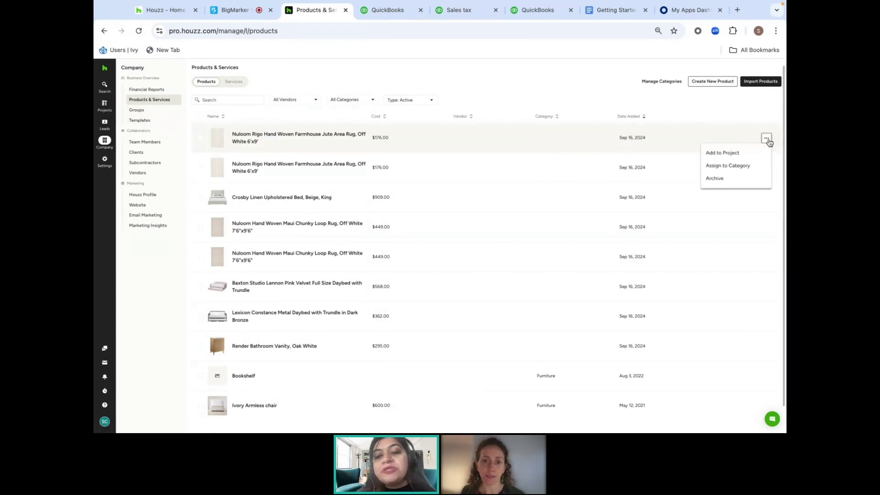
left_click(750, 166)
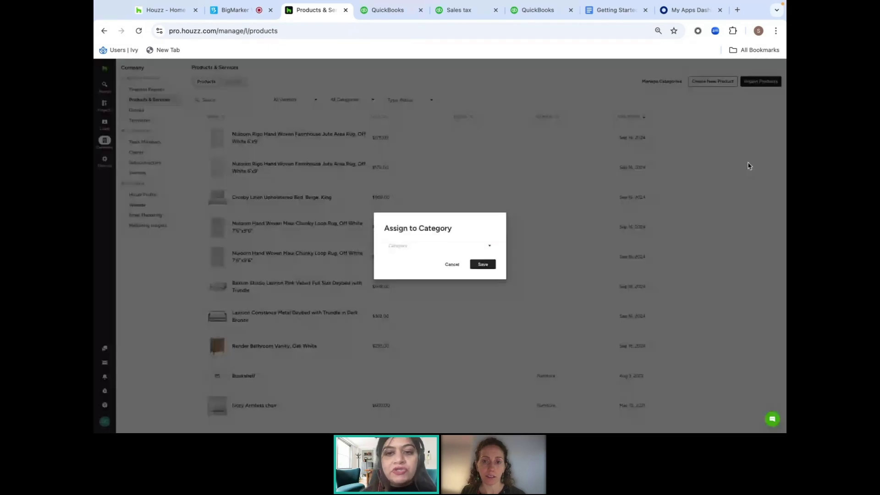
left_click(480, 247)
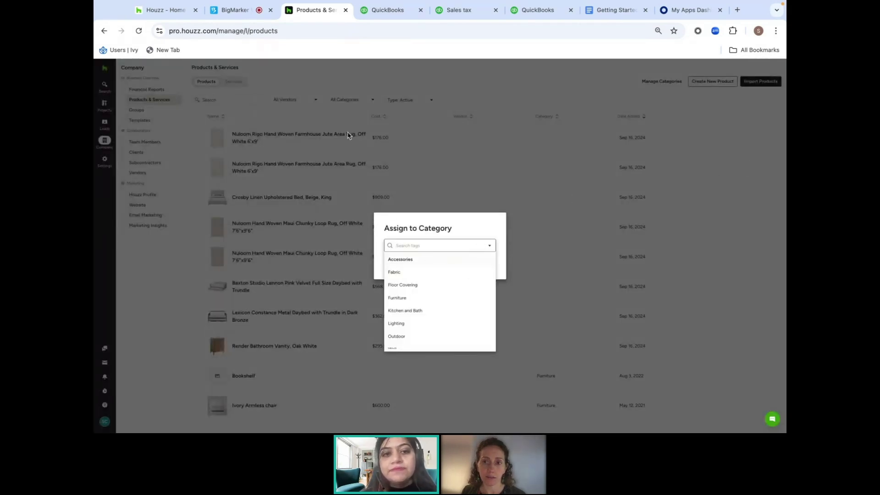
scroll(416, 327, "down", 2)
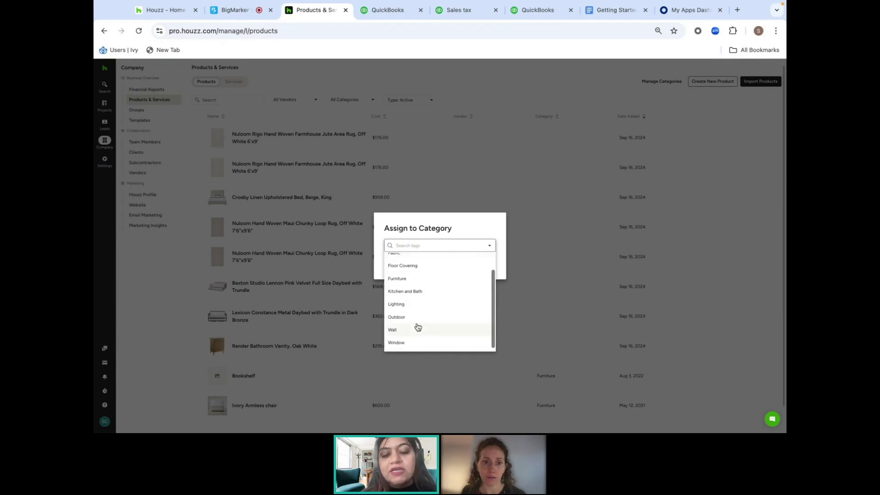
scroll(414, 337, "up", 2)
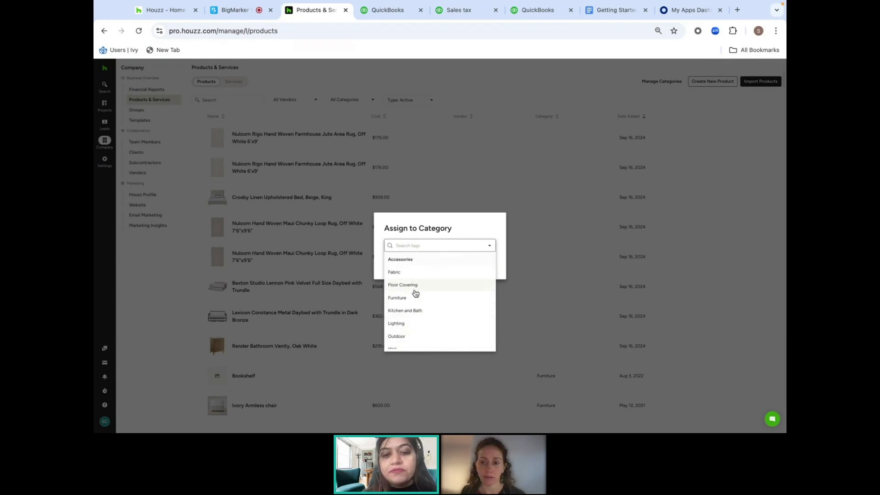
left_click(415, 336)
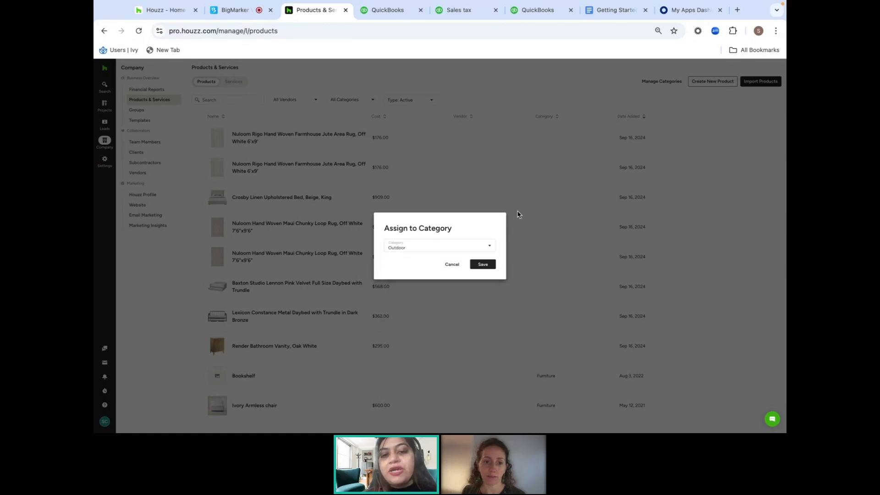
left_click(482, 263)
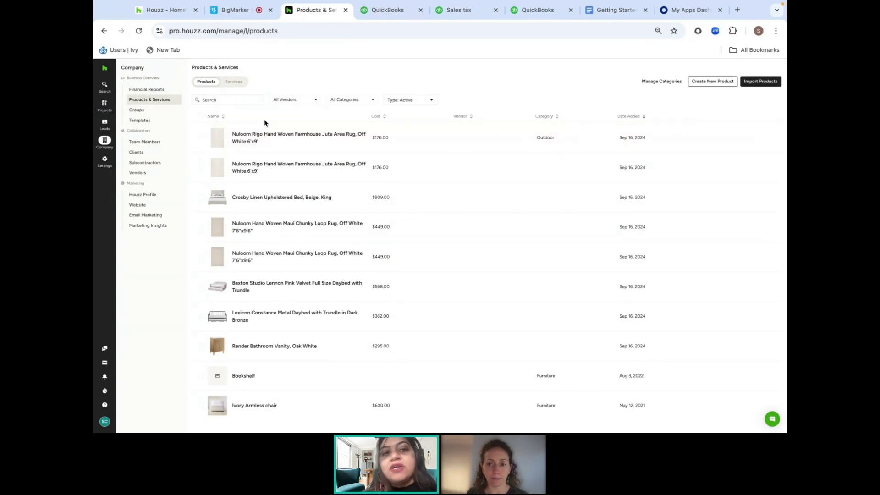
scroll(591, 342, "down", 2)
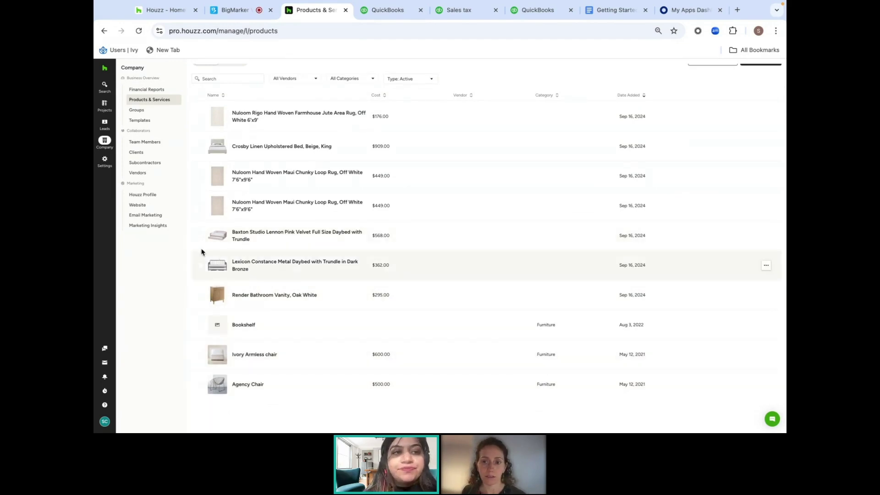
Open the approved proposal in the dream house project and examine its available actions and date.
mouse_move(105, 105)
left_click(139, 106)
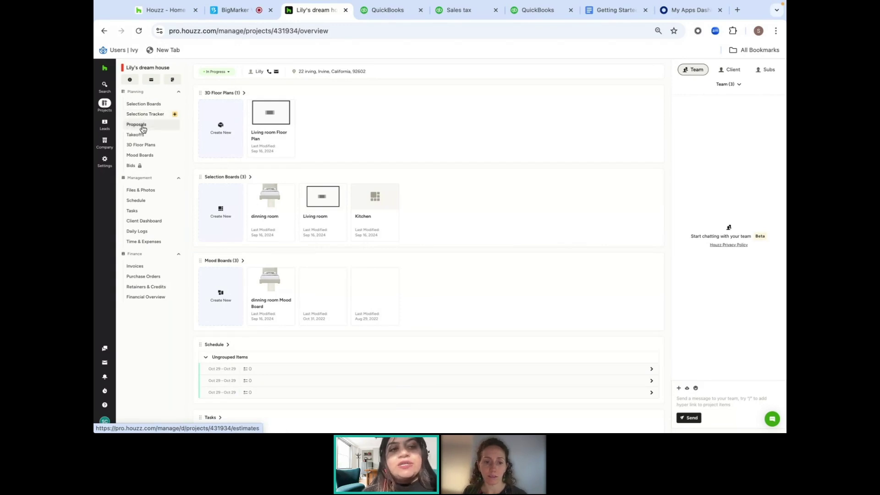
left_click(147, 129)
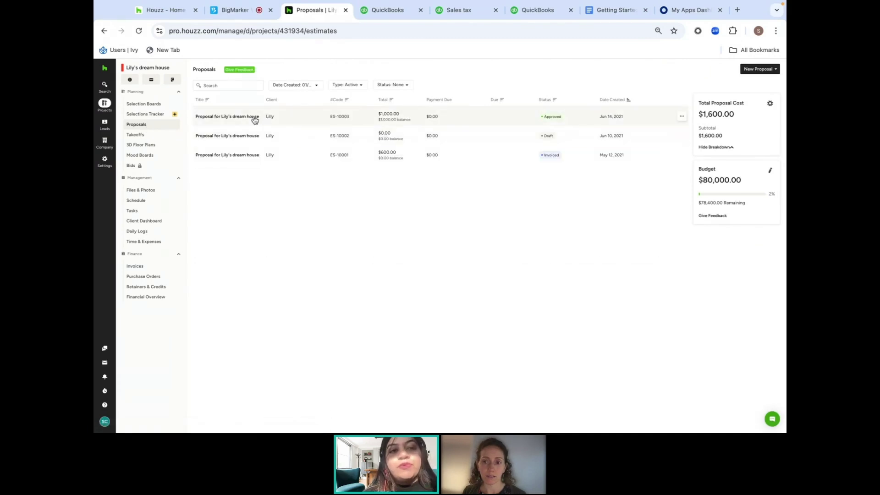
left_click(240, 120)
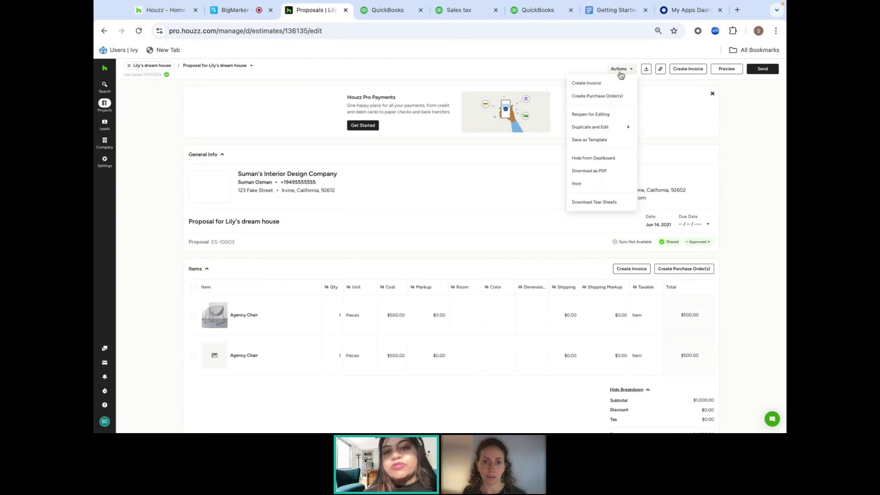
left_click(648, 148)
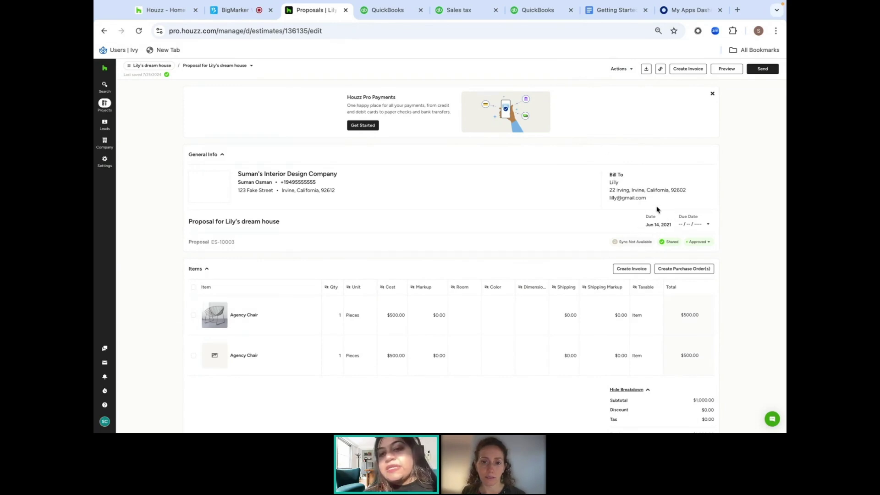
left_click_drag(673, 227, 647, 226)
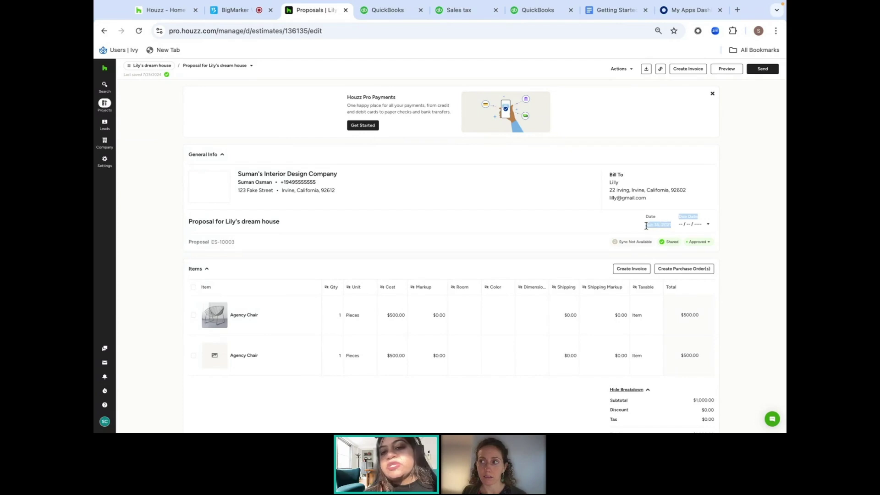
left_click(620, 226)
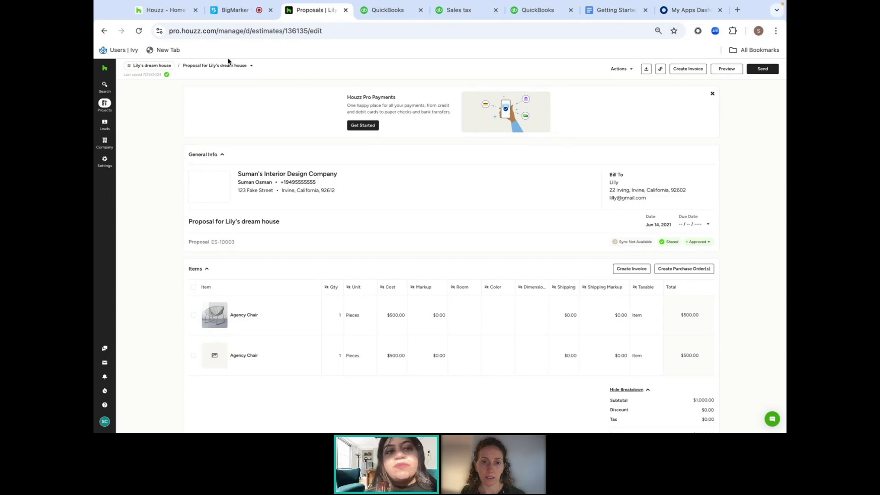
Return to the dream house project's proposals and create a new blank proposal, showing its items section.
left_click(151, 66)
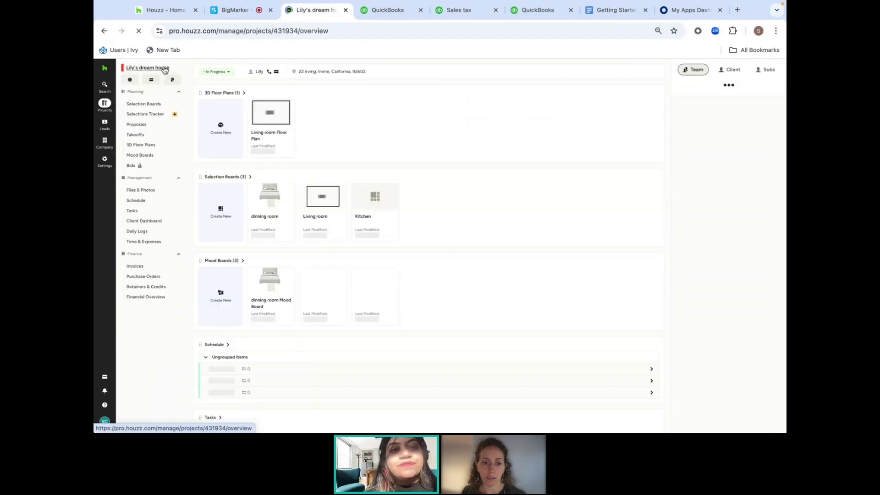
left_click(142, 126)
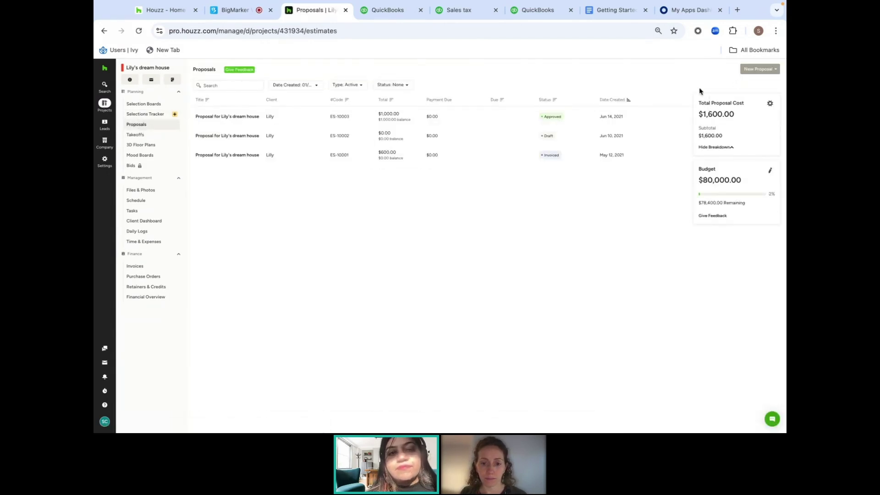
left_click(326, 153)
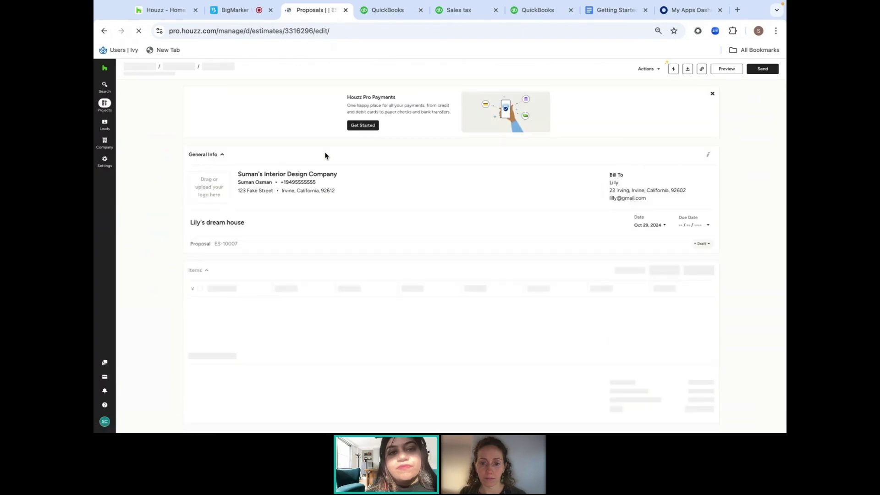
scroll(297, 279, "down", 1)
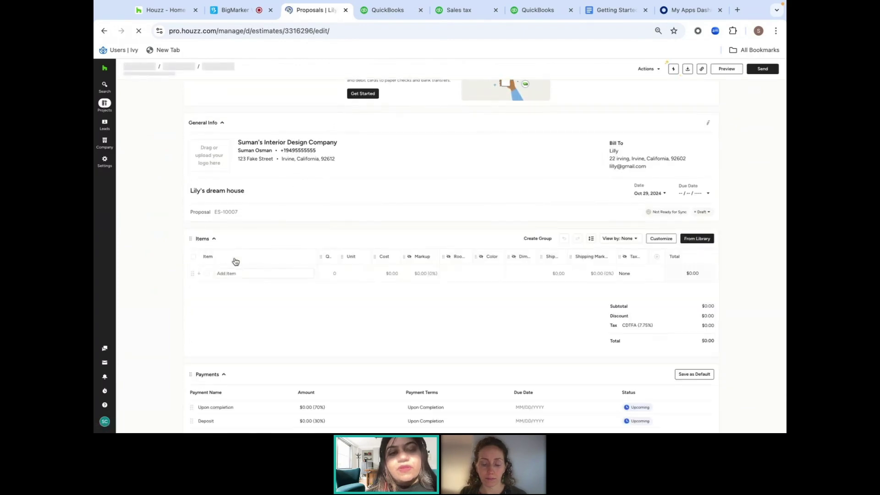
Add the Agency Chair from the project items as the first line item of the new proposal.
left_click(231, 273)
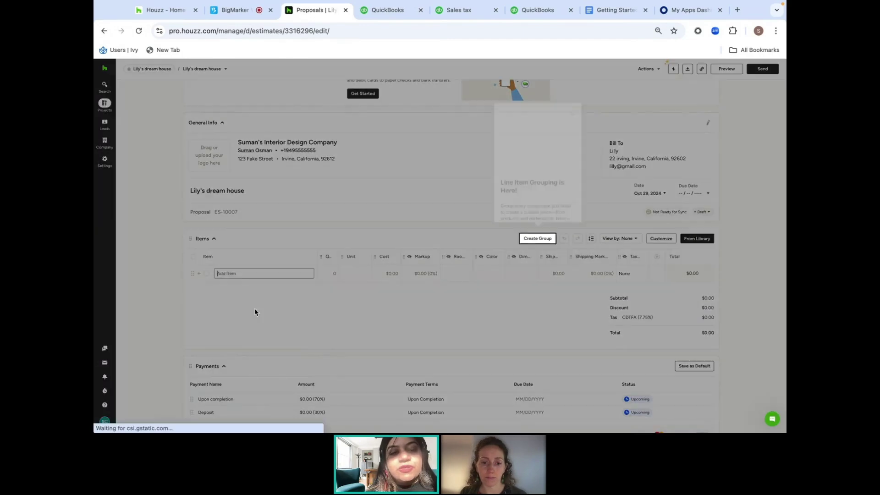
left_click(573, 123)
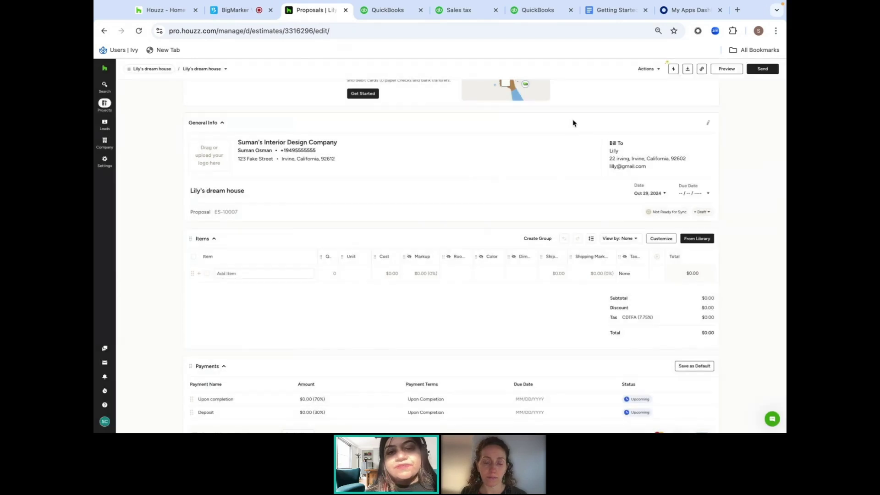
left_click(274, 274)
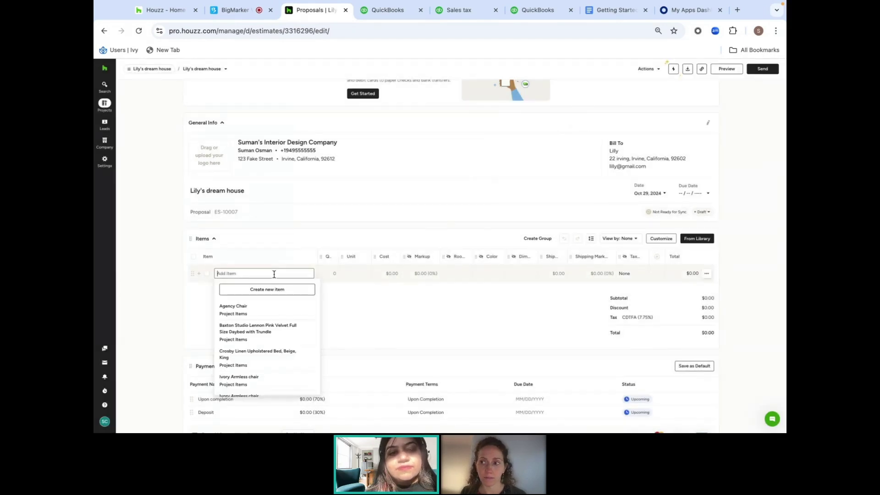
left_click(269, 308)
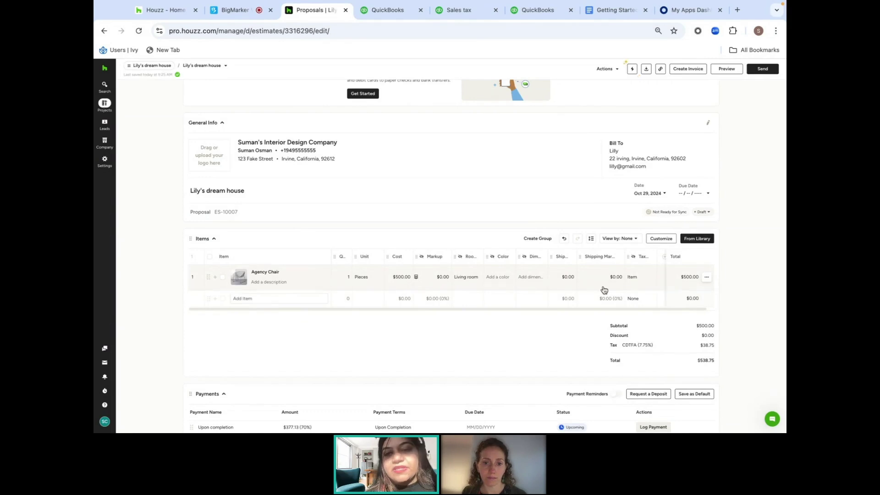
left_click(648, 277)
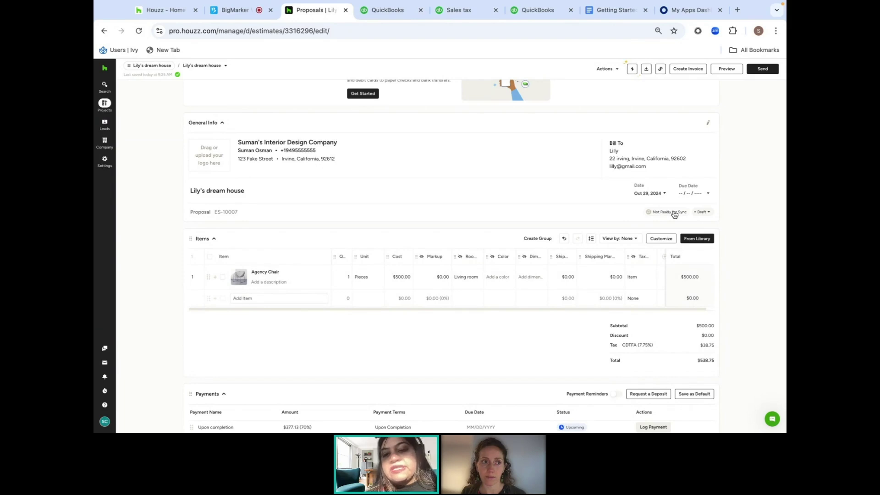
Mark the proposal containing the Agency Chair as approved.
scroll(615, 364, "down", 2)
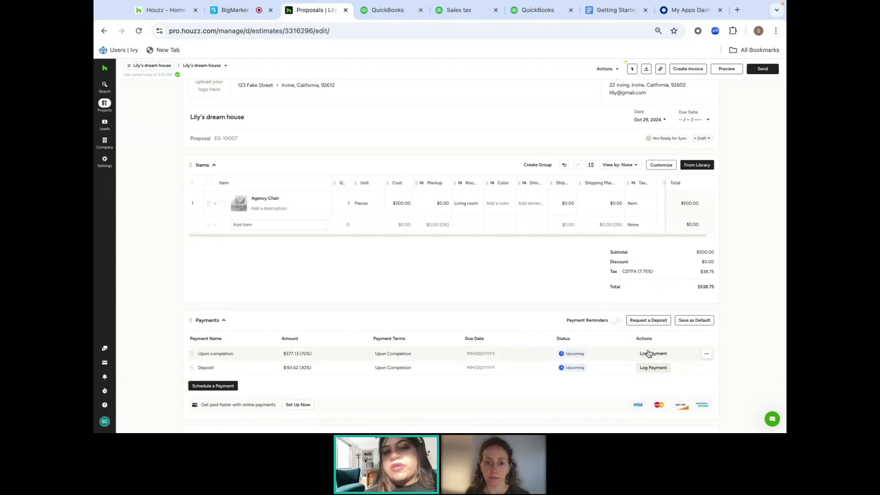
left_click(613, 69)
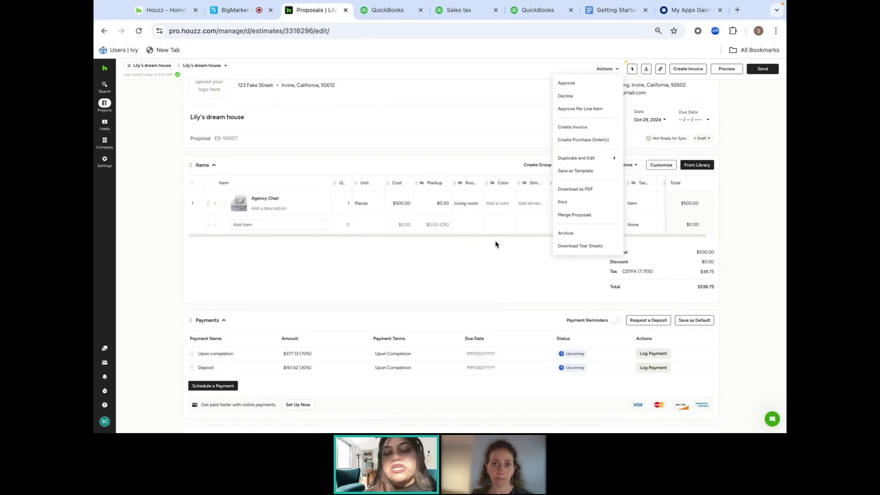
left_click(592, 83)
left_click(476, 269)
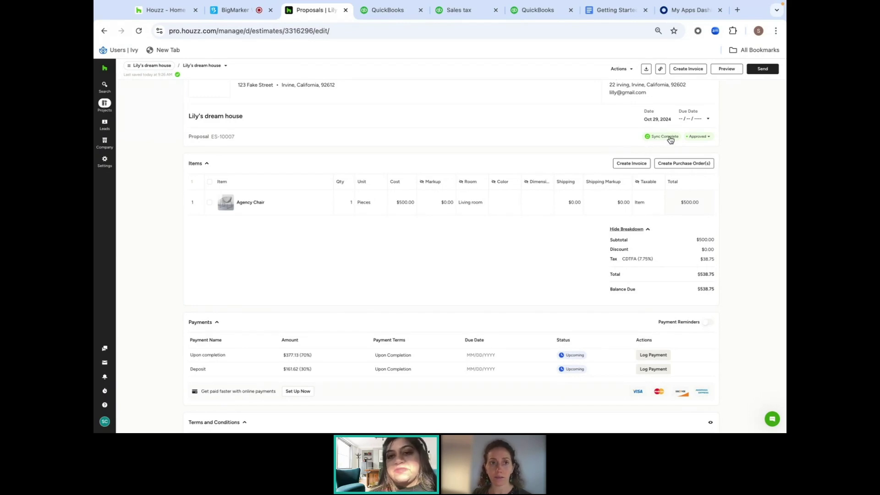
View the synced proposal in QuickBooks and examine the estimate's customer details, Agency Chair line, tax and totals.
mouse_move(660, 138)
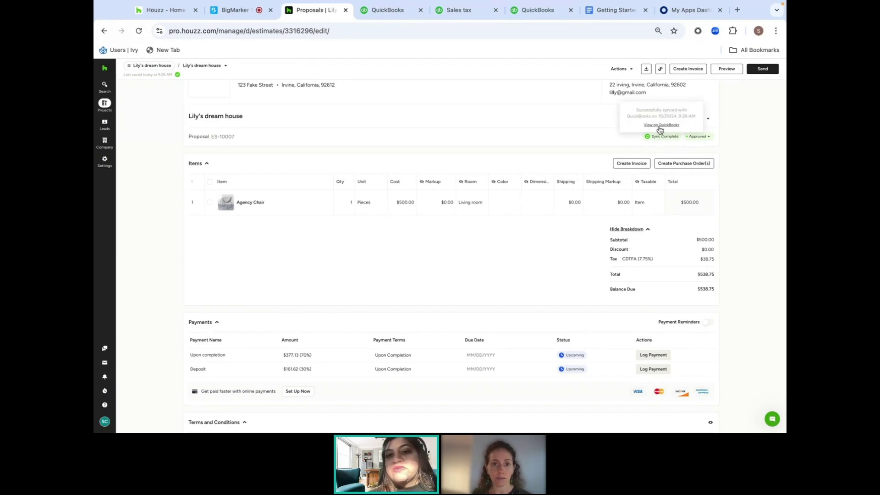
left_click(657, 126)
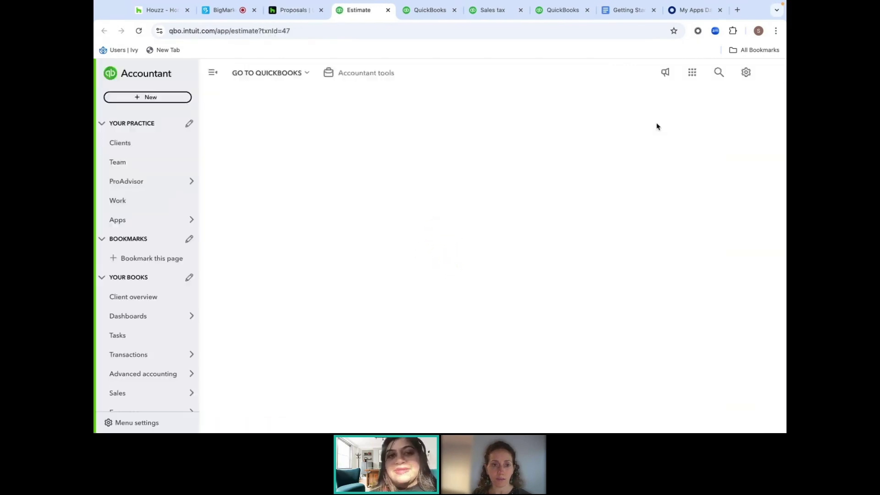
scroll(391, 343, "down", 1)
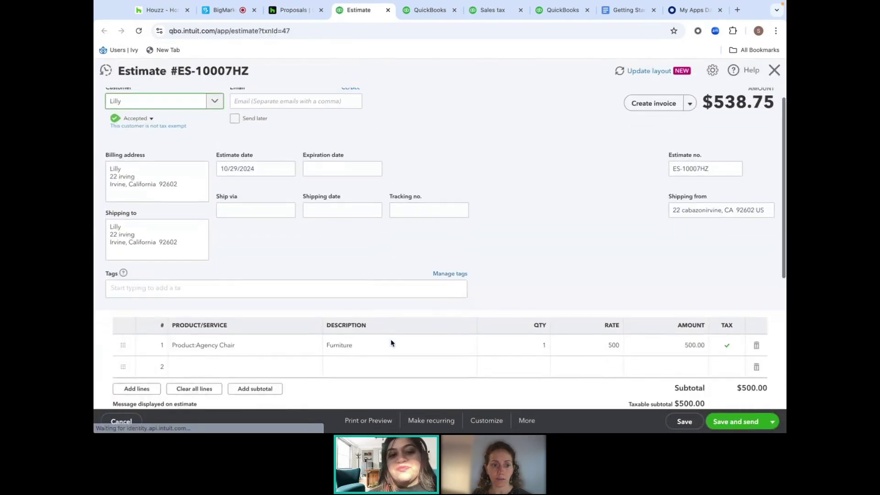
scroll(392, 343, "down", 3)
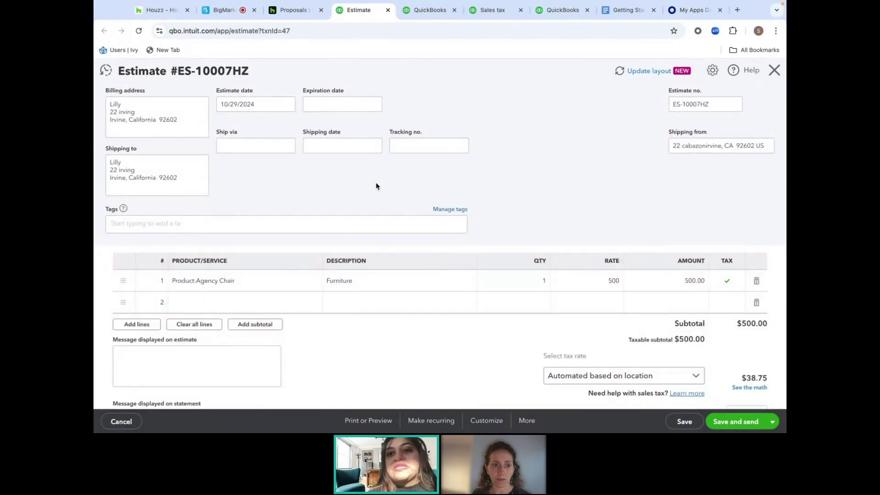
scroll(376, 186, "up", 4)
scroll(376, 185, "down", 4)
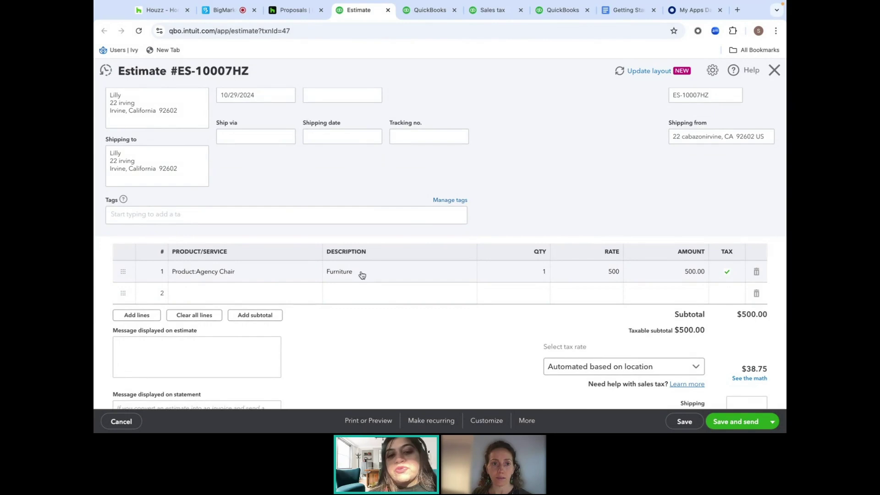
scroll(575, 342, "down", 3)
left_click(728, 212)
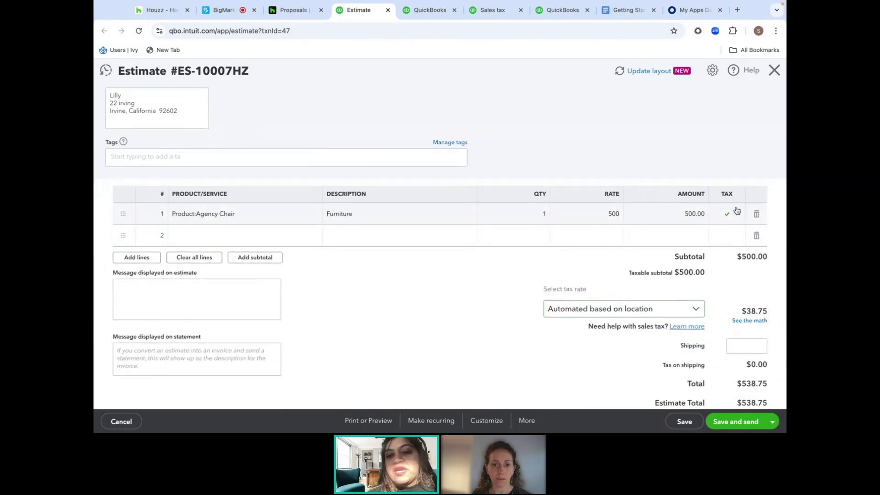
scroll(700, 320, "up", 3)
scroll(700, 320, "up", 3)
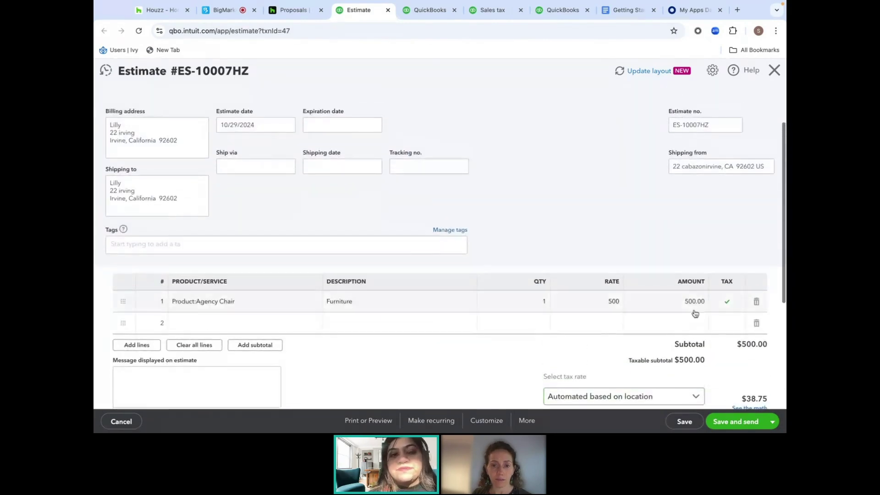
Return to the approved proposal in Houzz Pro and create an invoice from it.
left_click(290, 10)
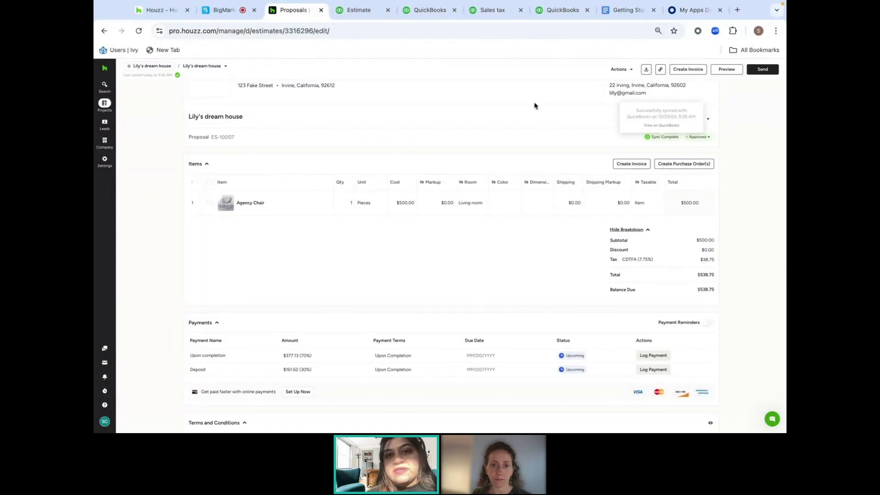
left_click(621, 70)
left_click(614, 83)
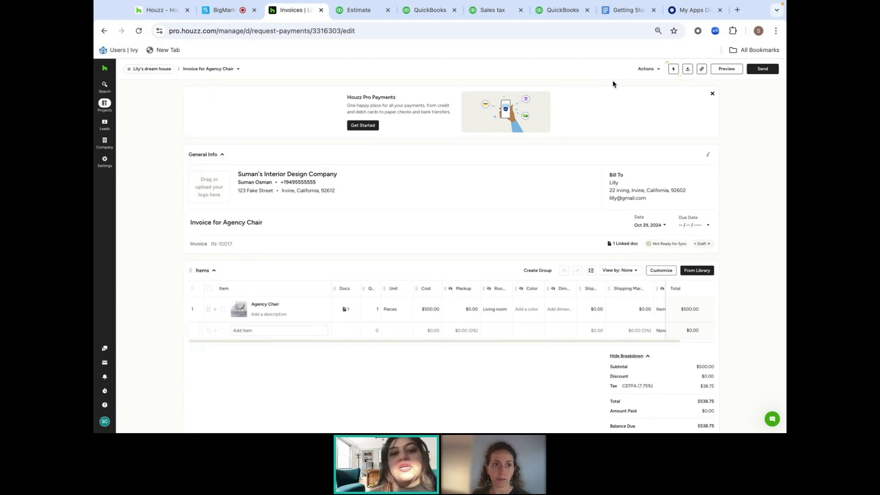
left_click(652, 72)
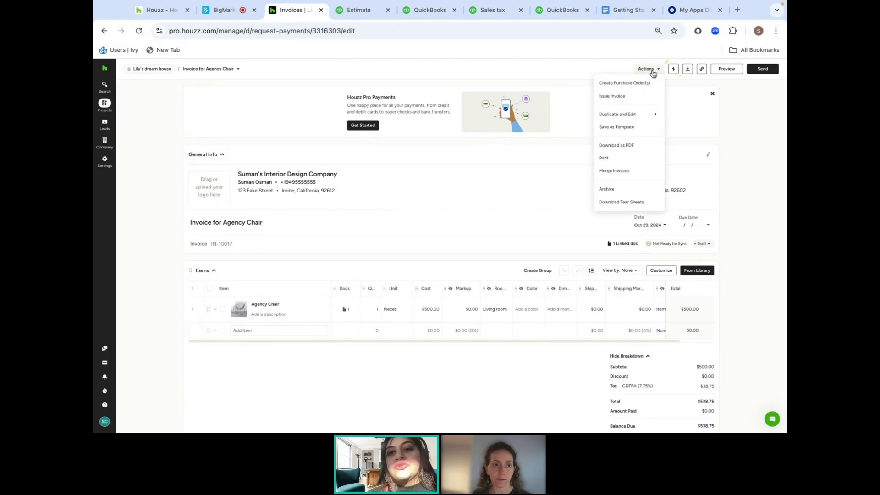
left_click(490, 190)
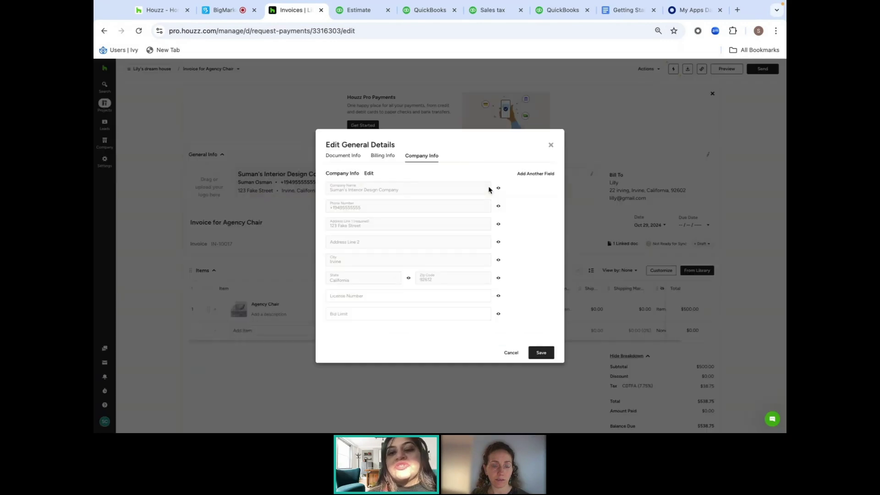
left_click(550, 148)
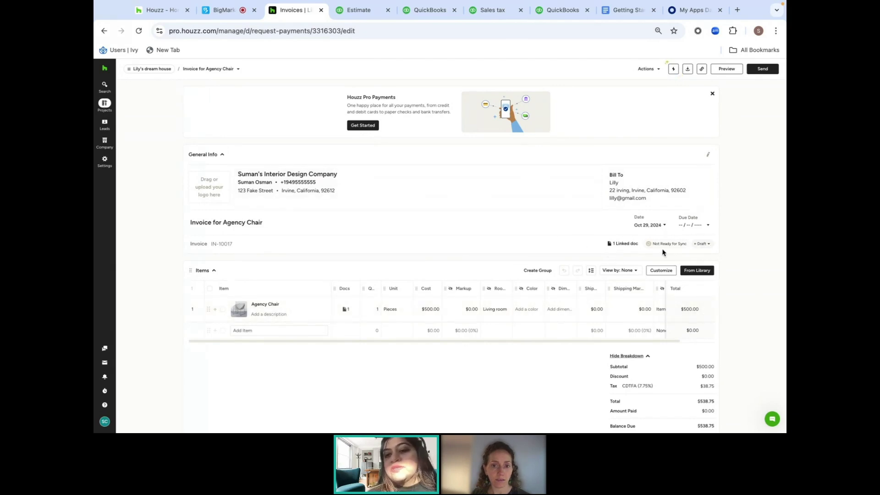
Sync the draft version of the Agency Chair invoice to QuickBooks, view it there, and close the QuickBooks estimate and invoice pages.
mouse_move(674, 245)
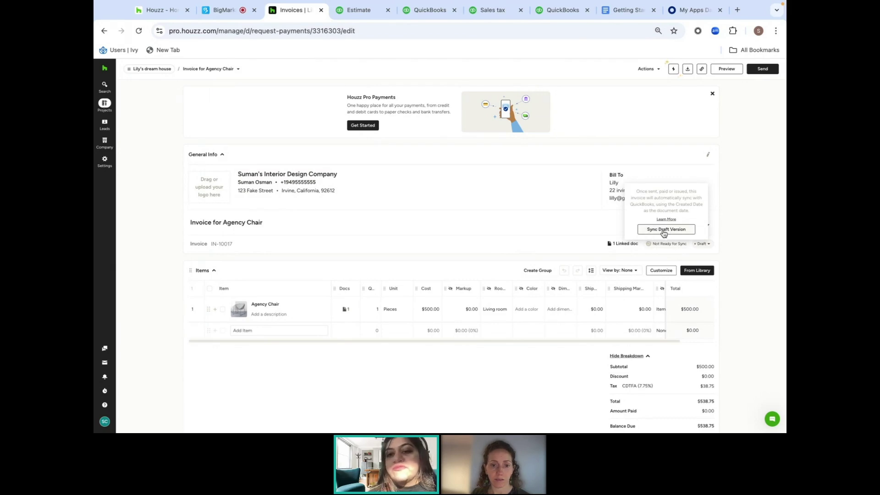
left_click(663, 230)
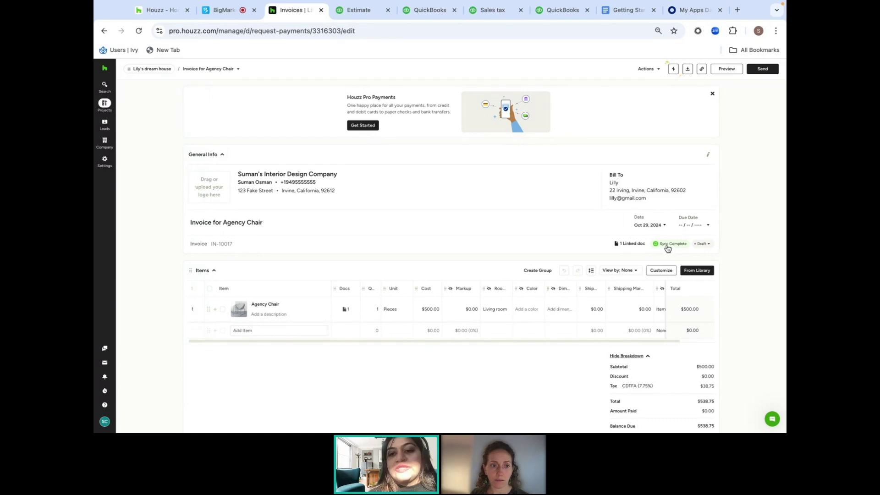
left_click(668, 232)
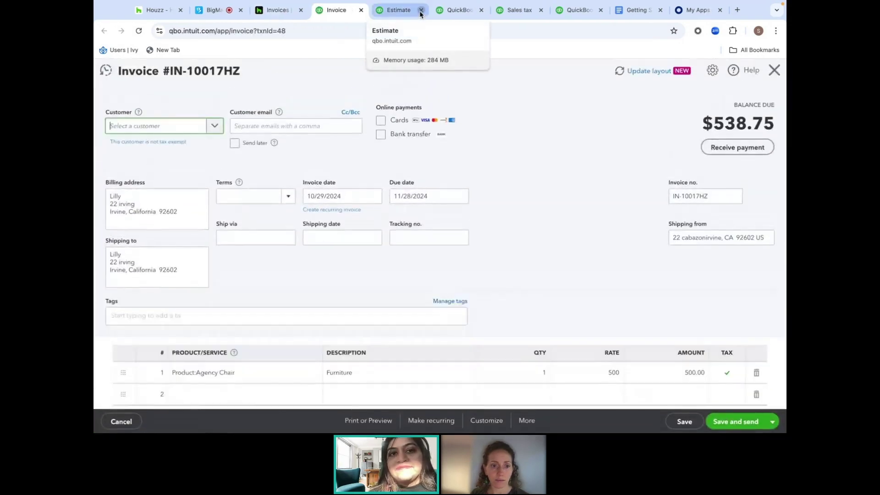
left_click(421, 10)
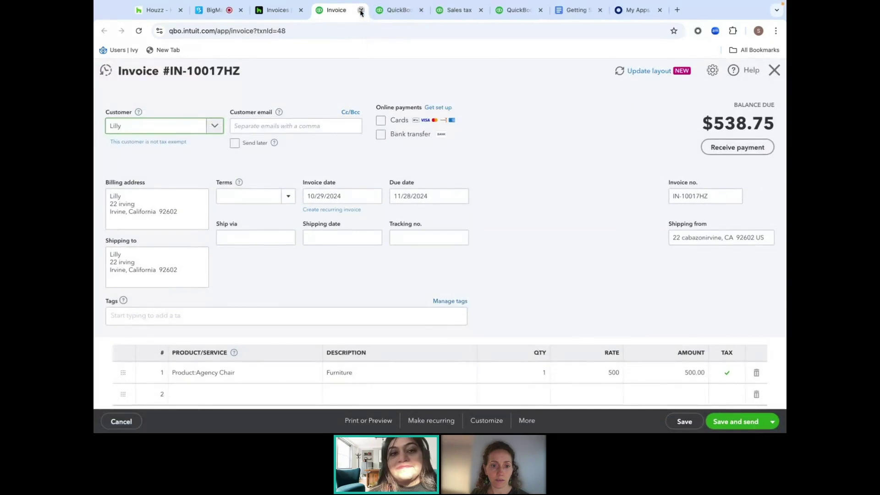
left_click(361, 10)
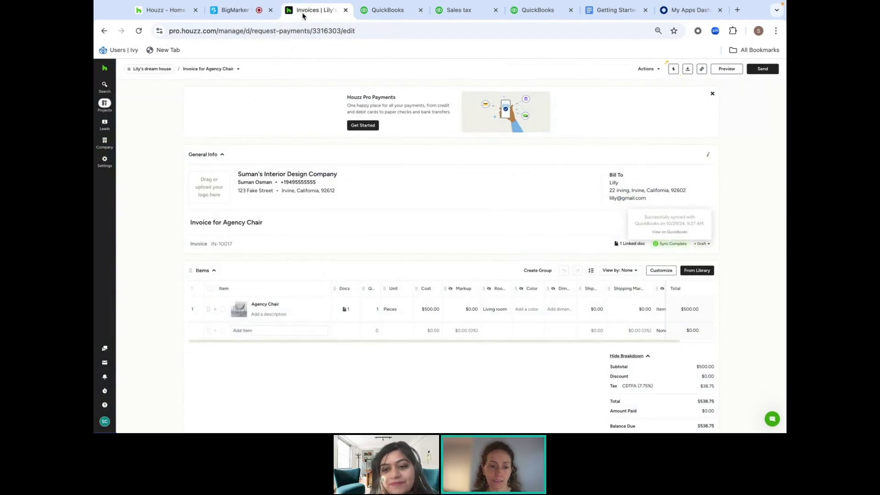
Create a purchase order for the Agency Chair from the invoice.
left_click(645, 70)
left_click(634, 84)
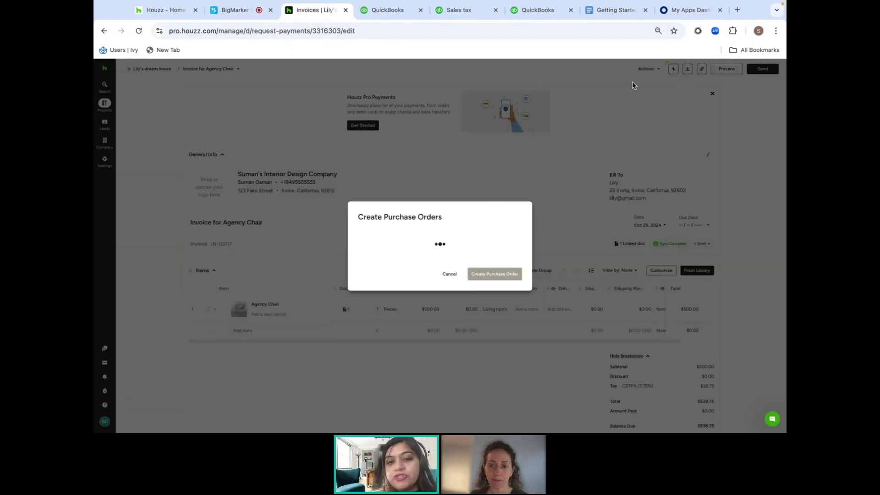
left_click(479, 258)
left_click(477, 270)
left_click(489, 294)
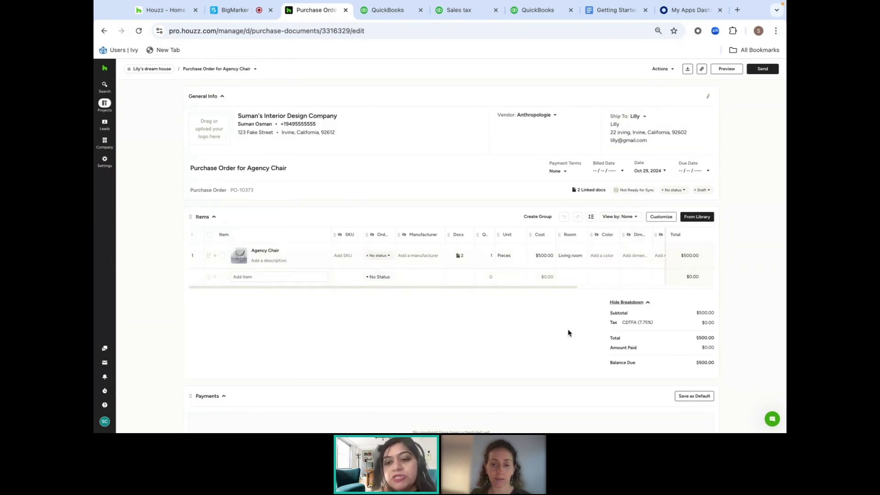
Review the purchase order's item details and schedule a payment for it.
scroll(569, 333, "down", 1)
scroll(569, 333, "down", 4)
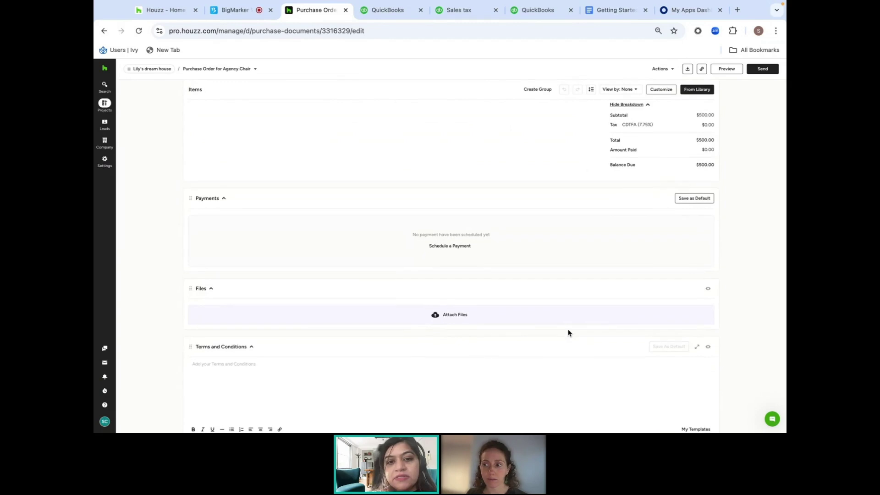
scroll(568, 333, "up", 3)
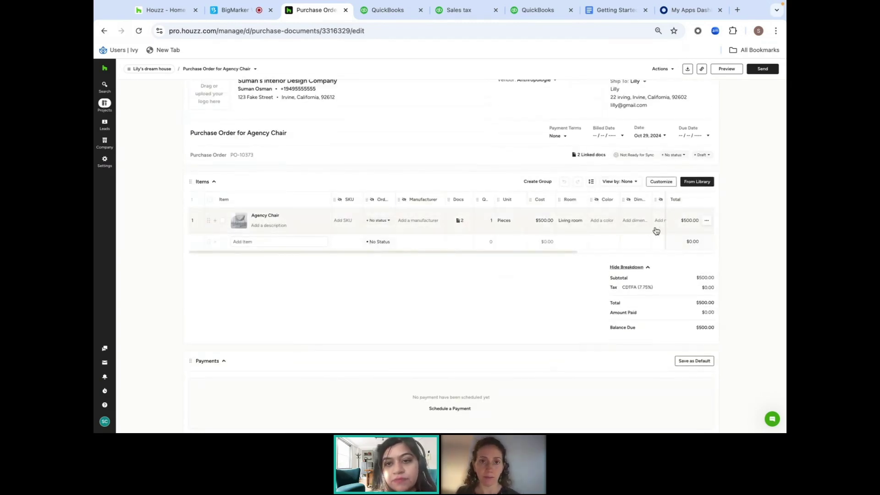
scroll(604, 229, "right", 5)
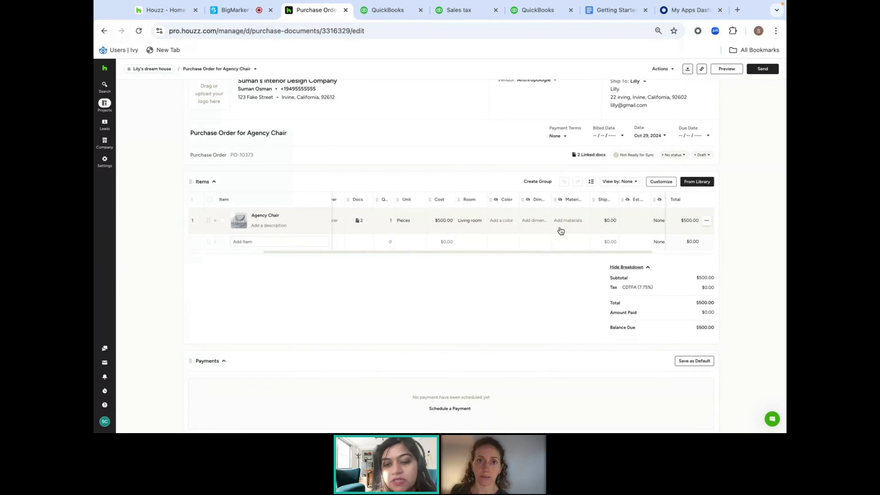
scroll(562, 243, "down", 2)
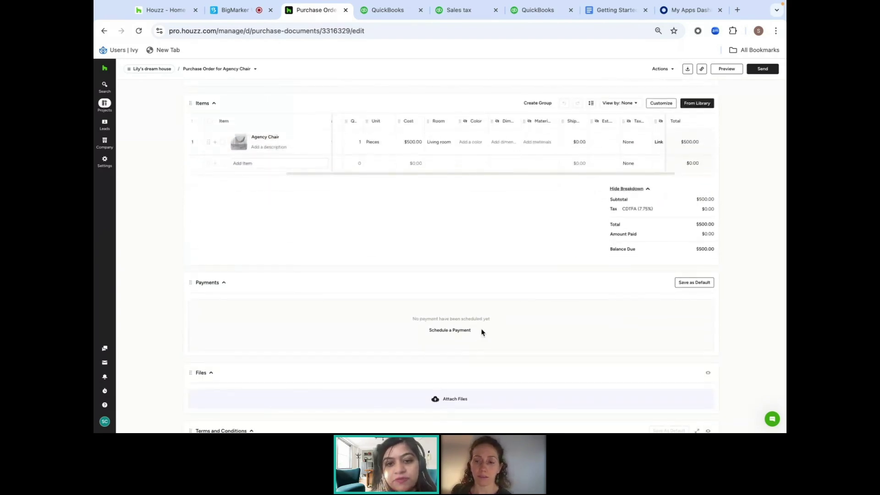
left_click(458, 333)
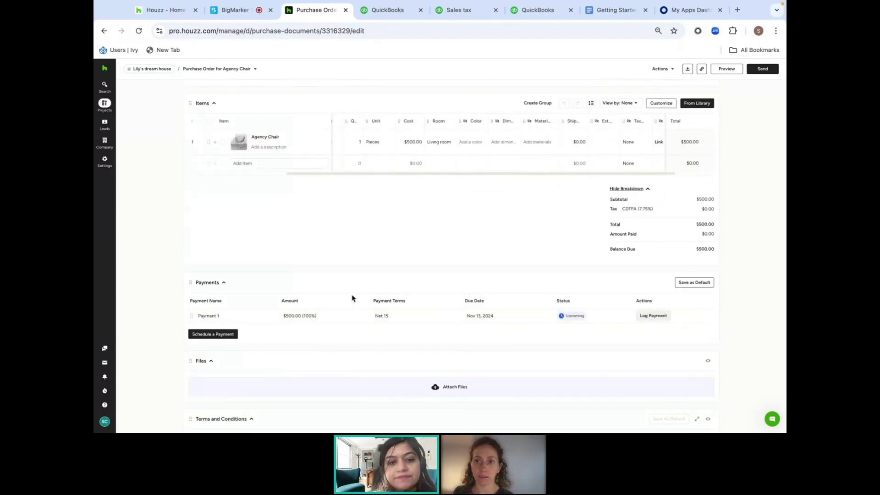
Log the purchase order's $500 payment as Credit Card, marking the order as billed and creating a bill and bill payment in QuickBooks Online.
left_click(644, 319)
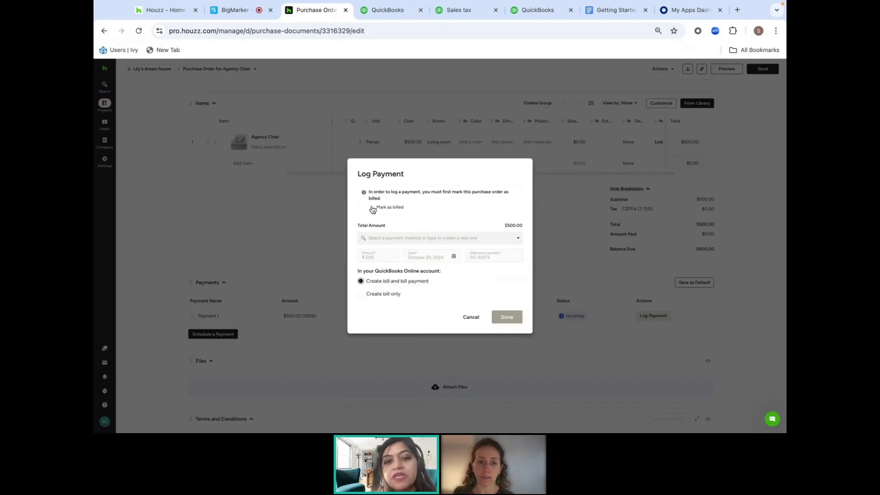
left_click(371, 208)
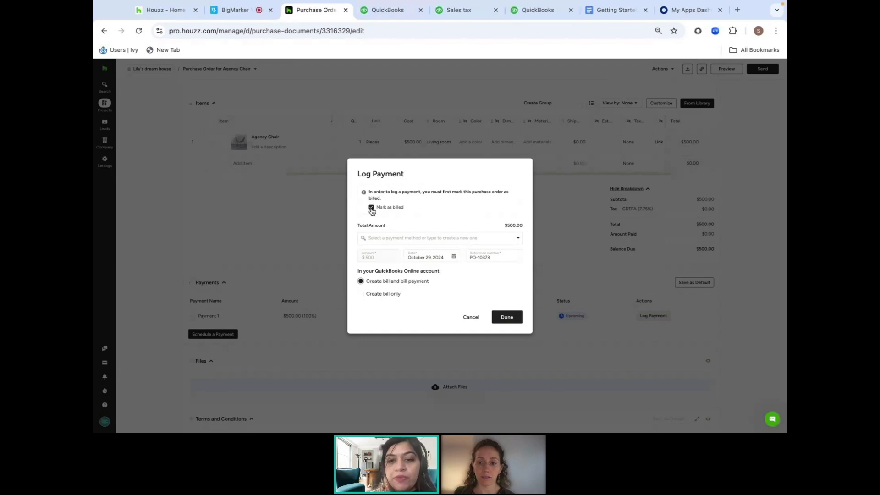
left_click(397, 239)
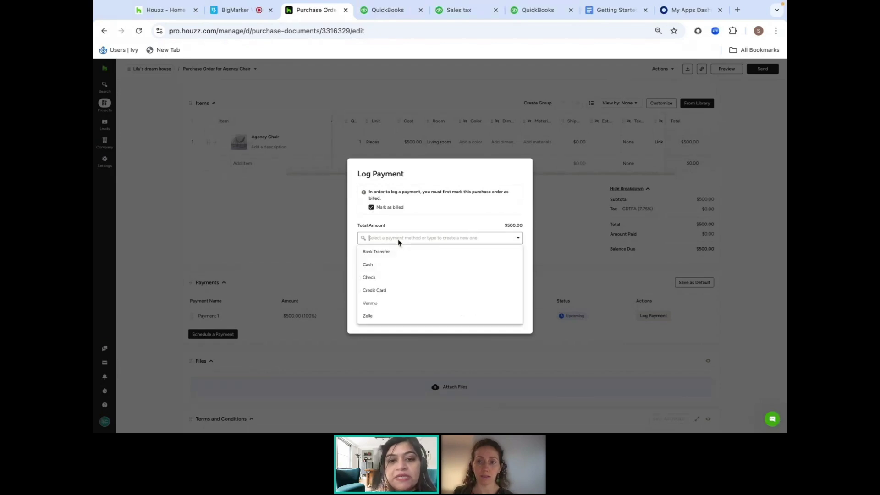
left_click(388, 289)
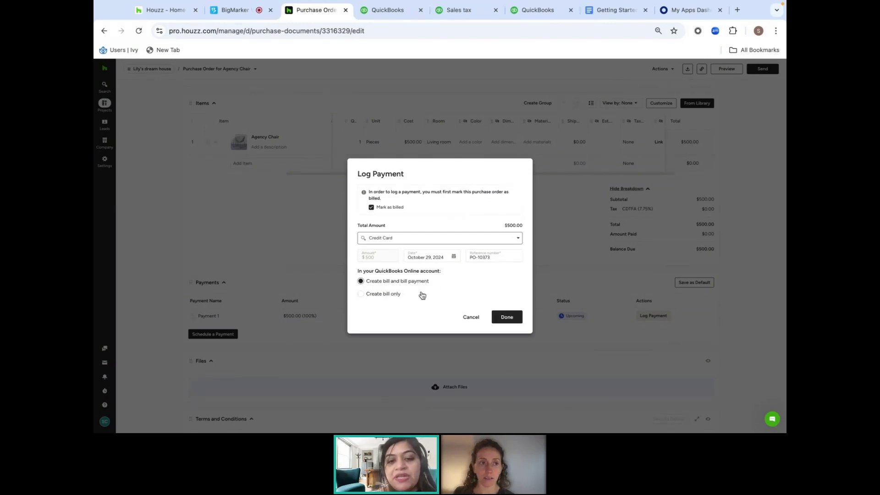
left_click(508, 317)
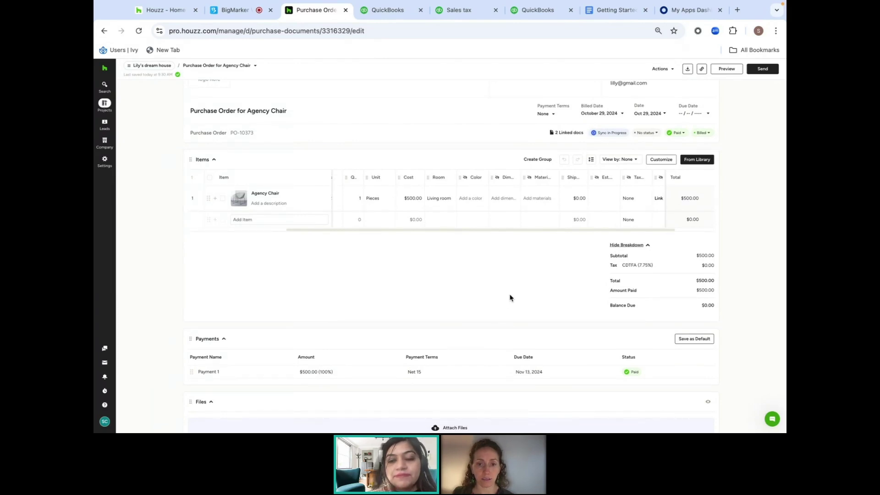
scroll(511, 296, "up", 1)
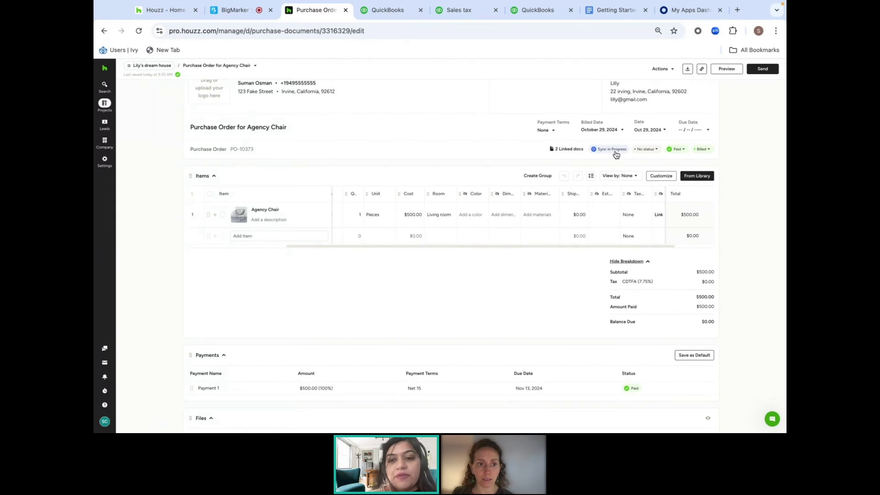
scroll(564, 369, "down", 1)
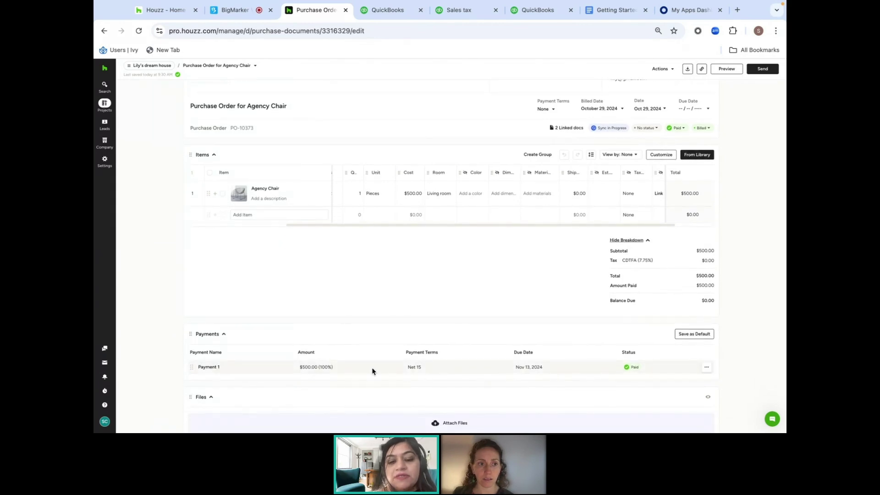
scroll(390, 320, "up", 1)
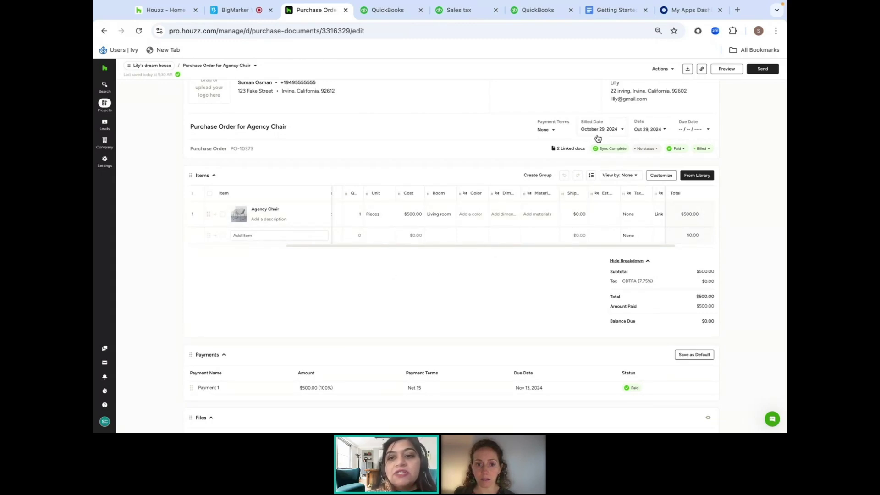
Switch to QuickBooks, close the open transaction page and view the transaction list of the vendor Anthropologie.
left_click(394, 12)
left_click(771, 69)
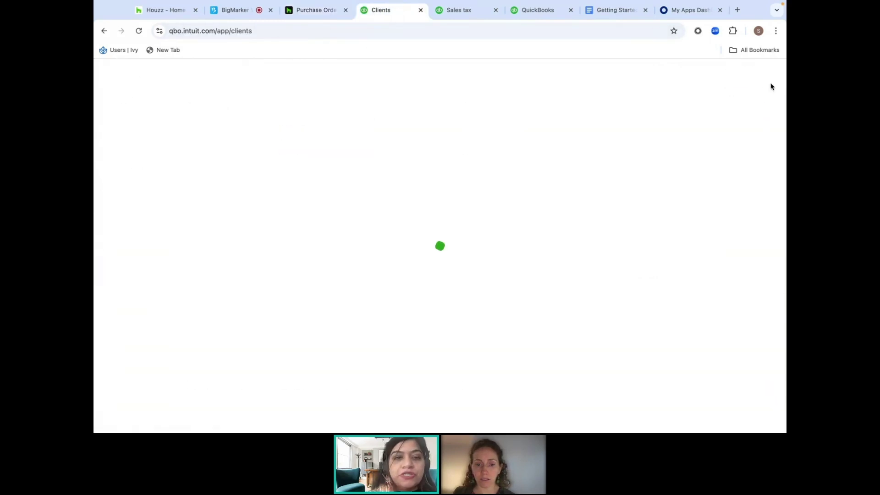
mouse_move(138, 327)
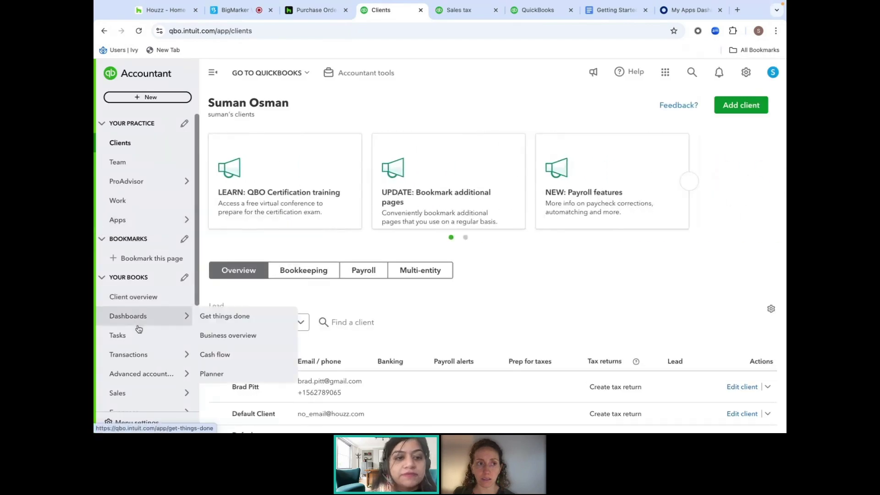
scroll(131, 208, "down", 3)
mouse_move(146, 362)
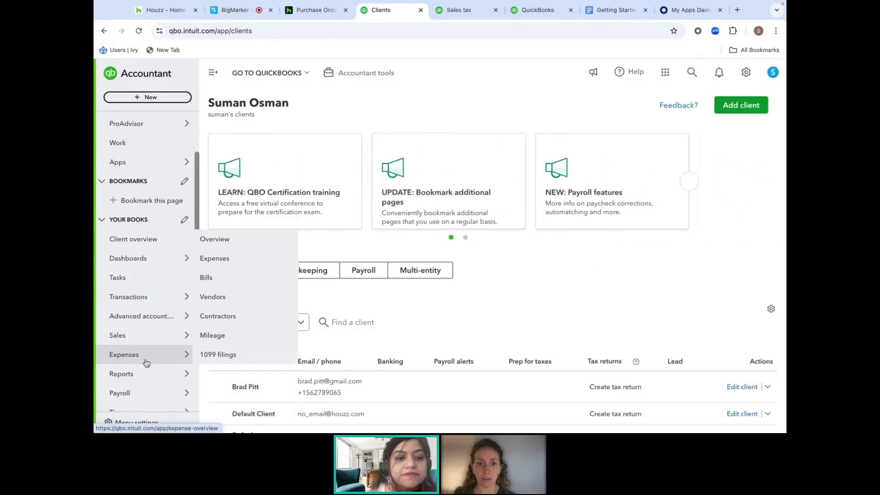
left_click(167, 361)
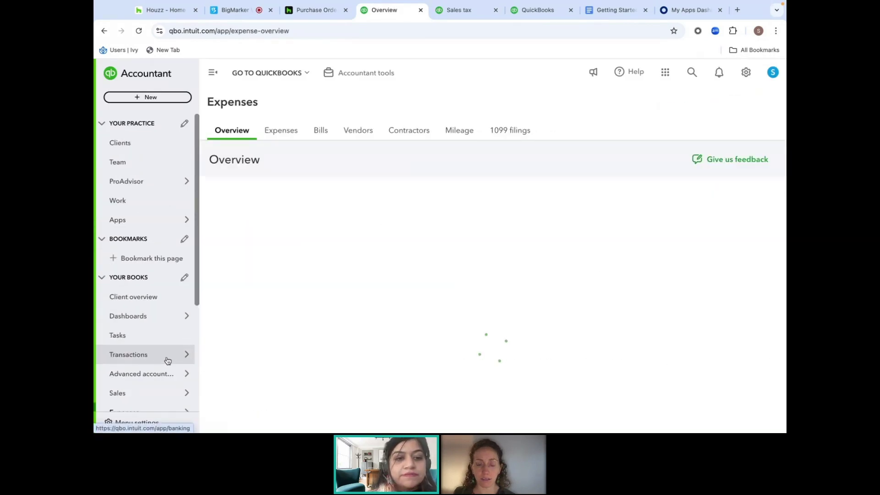
left_click(370, 132)
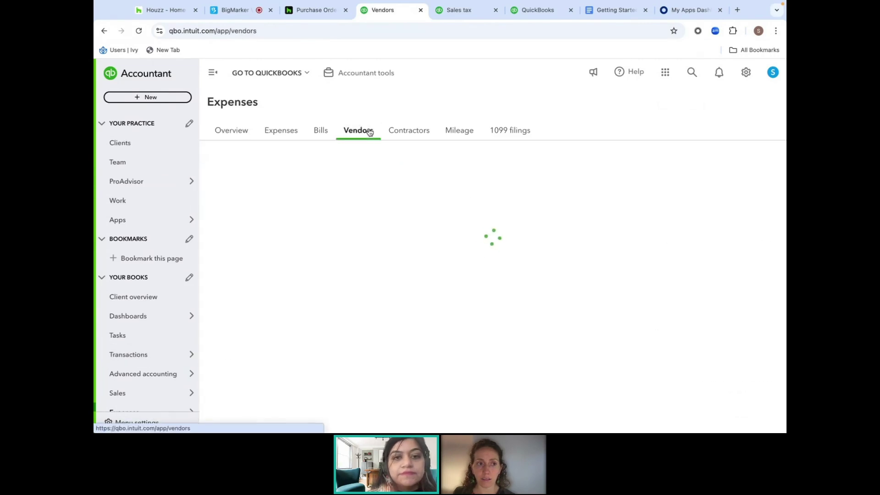
left_click(270, 327)
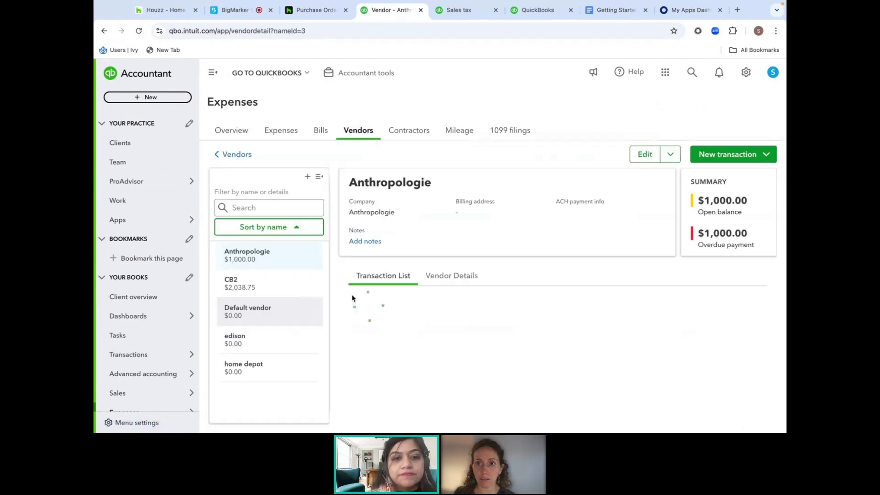
scroll(438, 306, "down", 1)
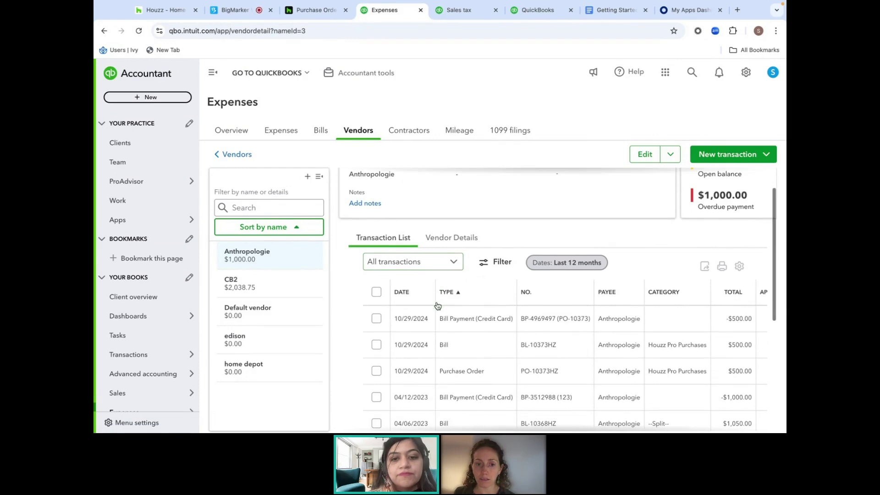
scroll(457, 366, "right", 1)
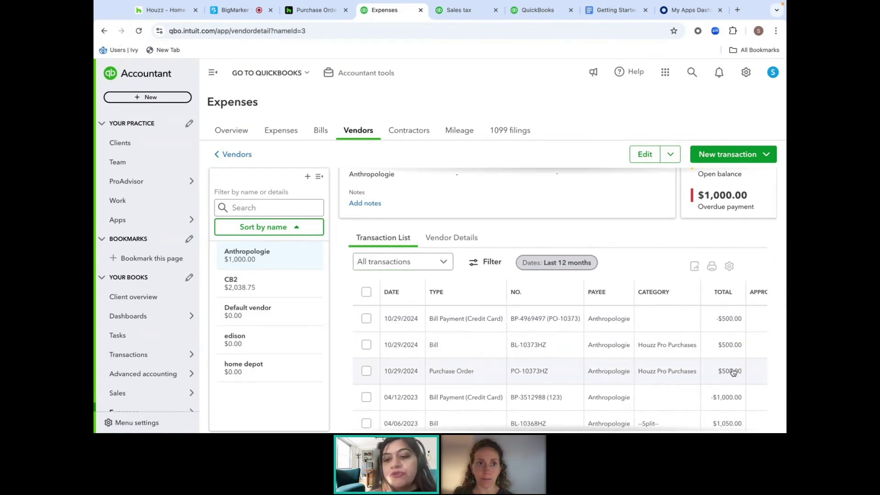
Open Anthropologie's 10/29/2024 bill and view the details of the payment applied to it.
left_click(468, 348)
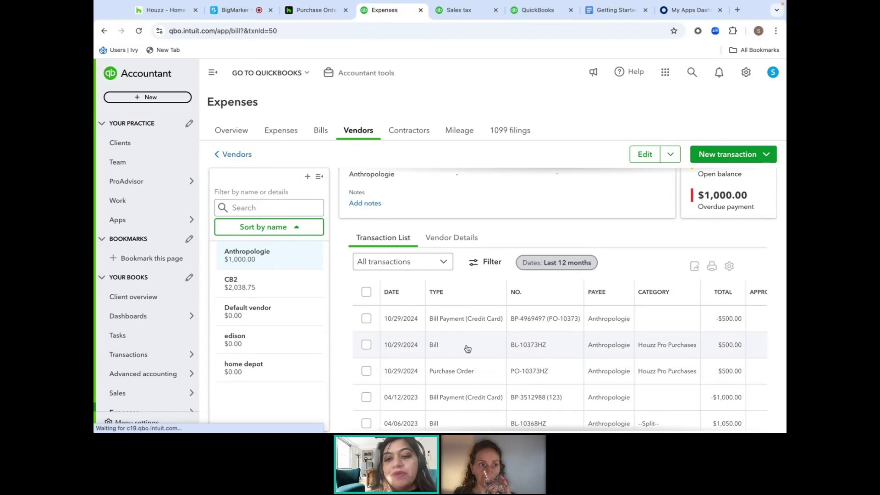
scroll(468, 287, "down", 3)
scroll(289, 294, "up", 3)
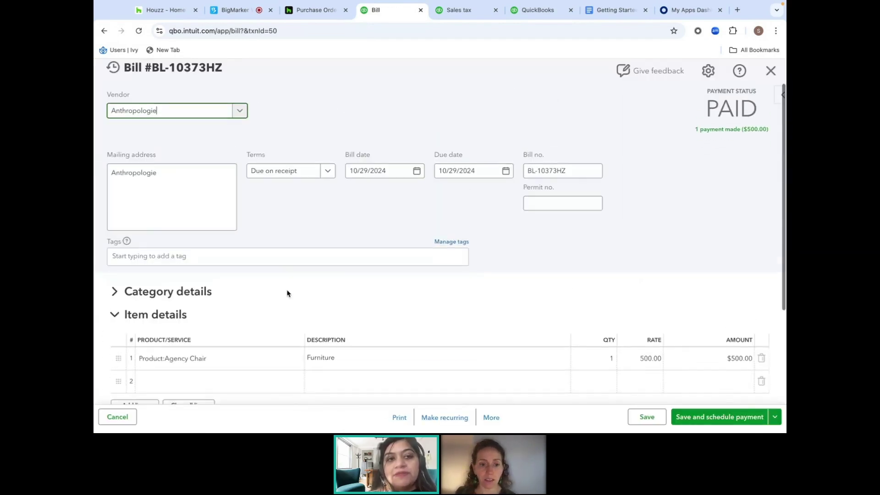
left_click(714, 132)
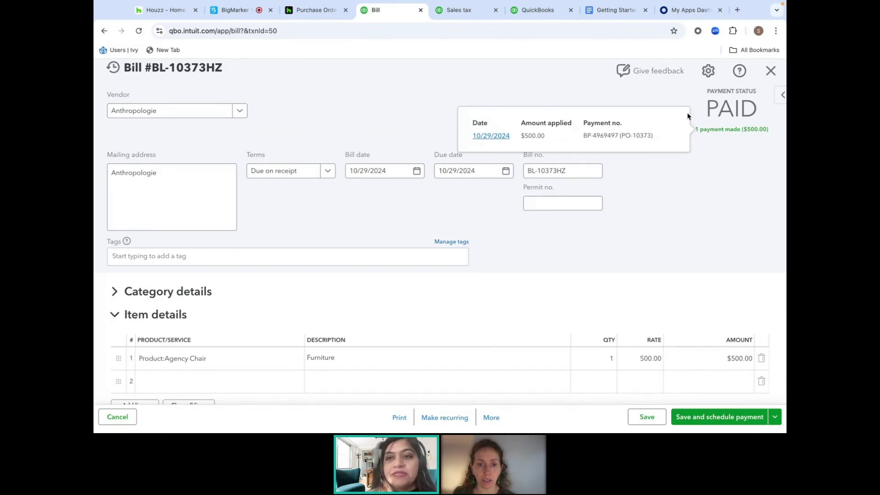
Return to Houzz Pro and review the paid $5,000 retainer in the dream house project's retainers and credits.
left_click(324, 11)
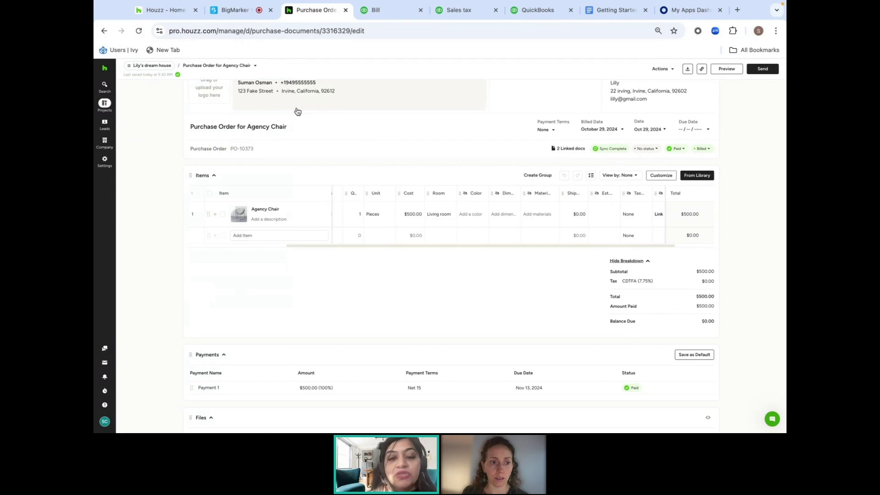
scroll(320, 242, "up", 2)
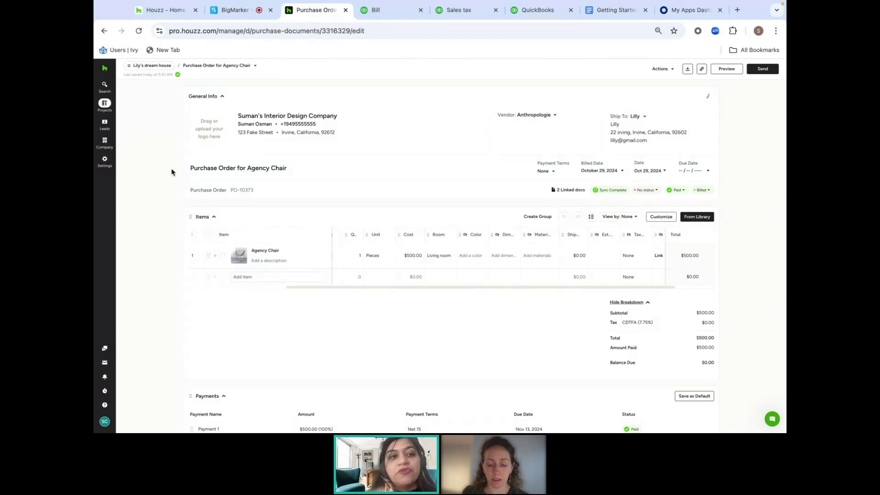
mouse_move(105, 104)
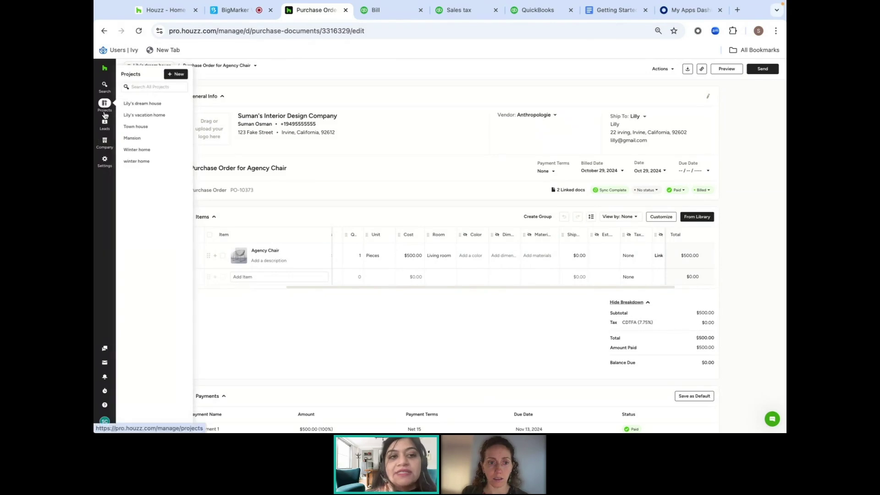
left_click(137, 105)
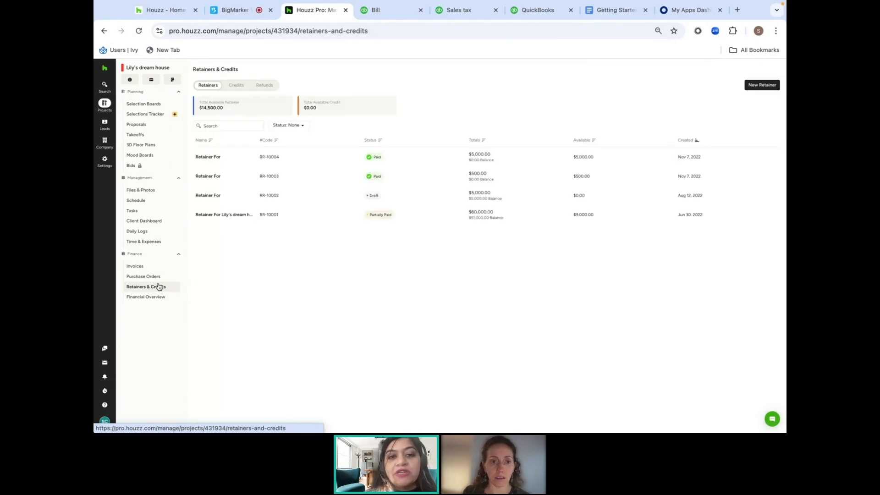
left_click(207, 159)
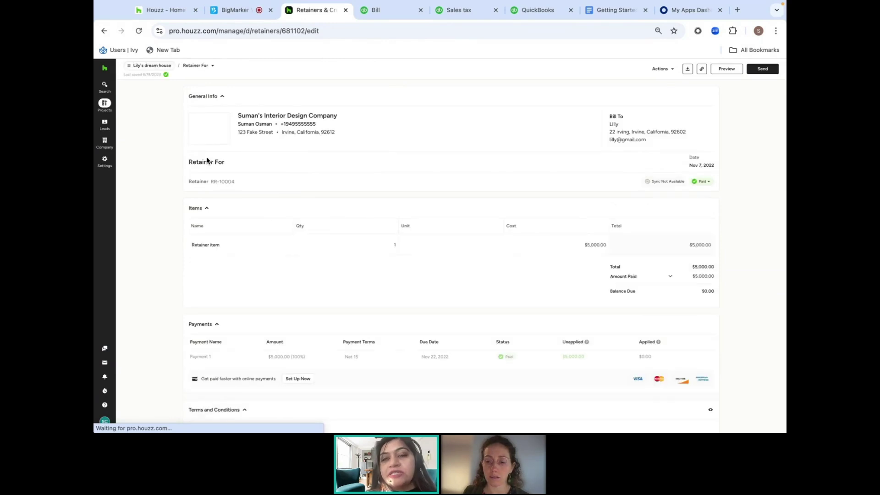
scroll(285, 283, "down", 3)
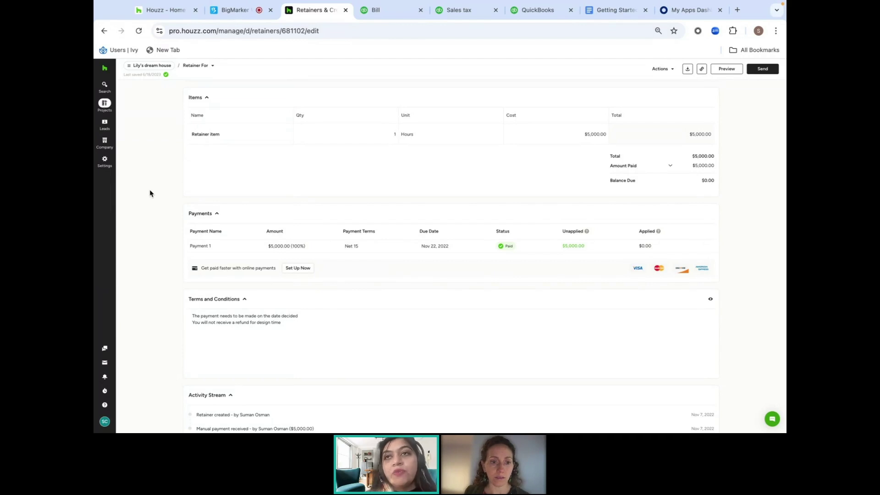
In the QuickBooks integration settings, set the payment type for proposal and retainer payments to Unapplied Payments.
left_click(103, 160)
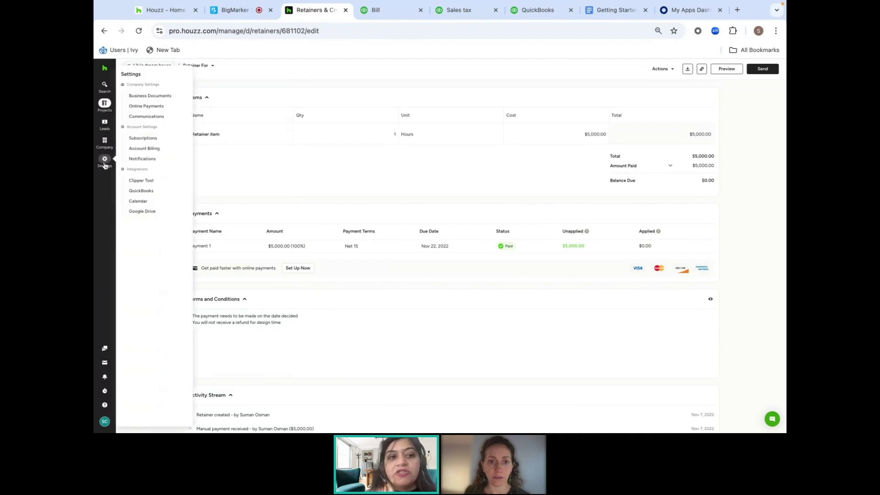
left_click(135, 192)
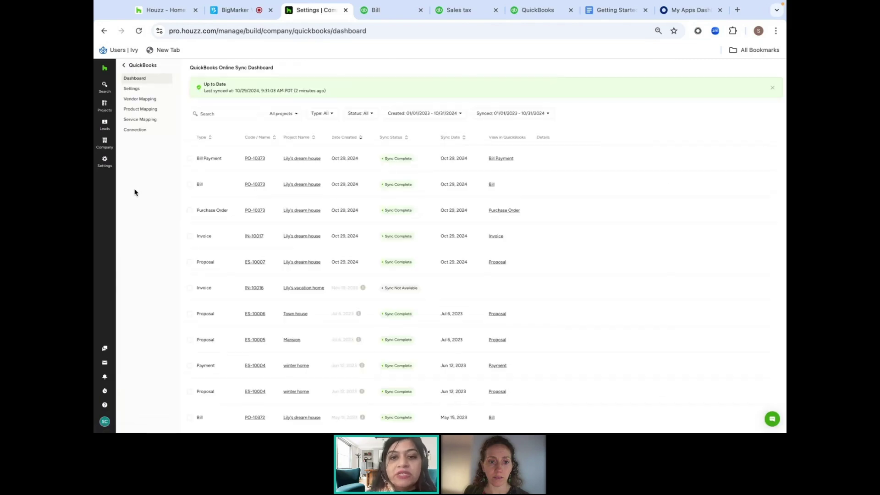
left_click(133, 90)
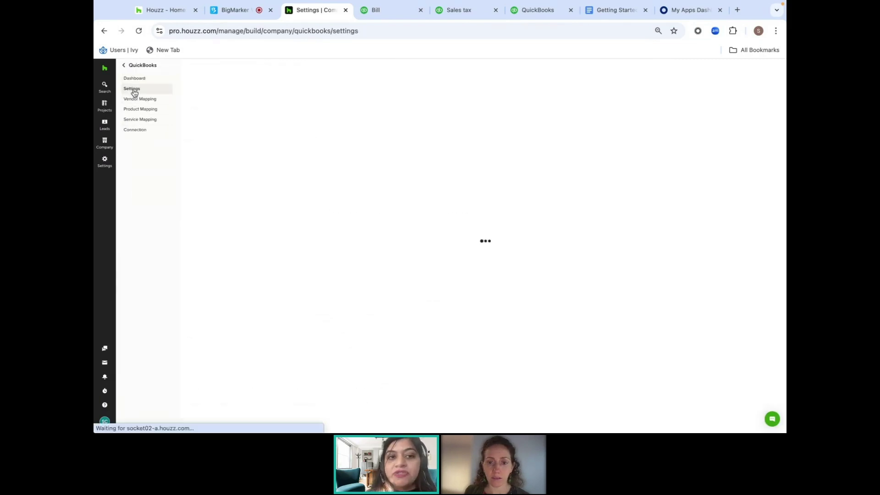
left_click(246, 156)
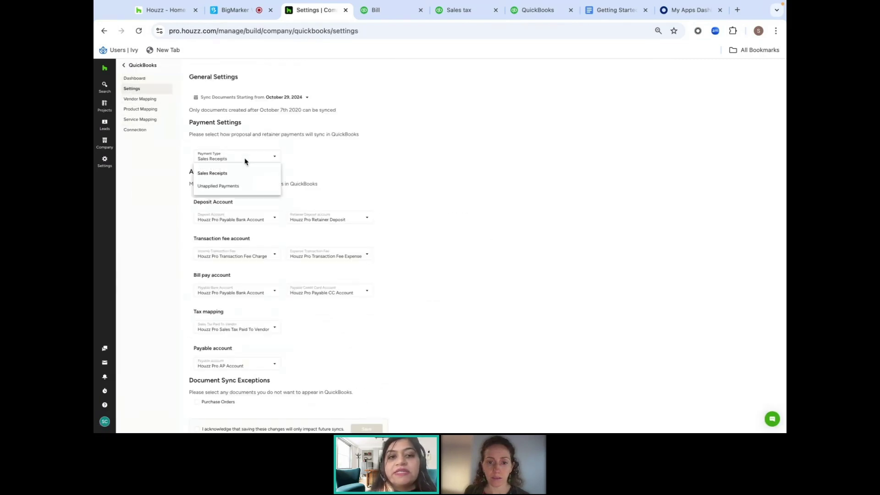
left_click(245, 193)
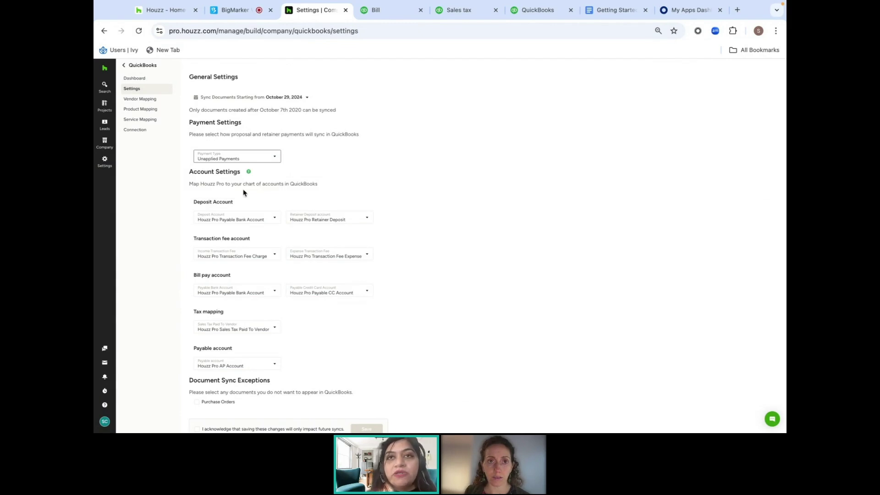
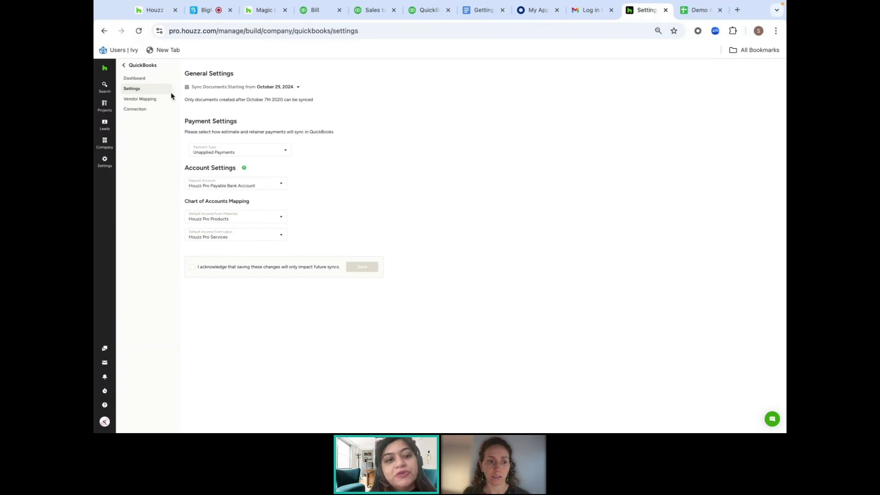
Set the start date for syncing documents to QuickBooks to May 1, 2024.
left_click(279, 89)
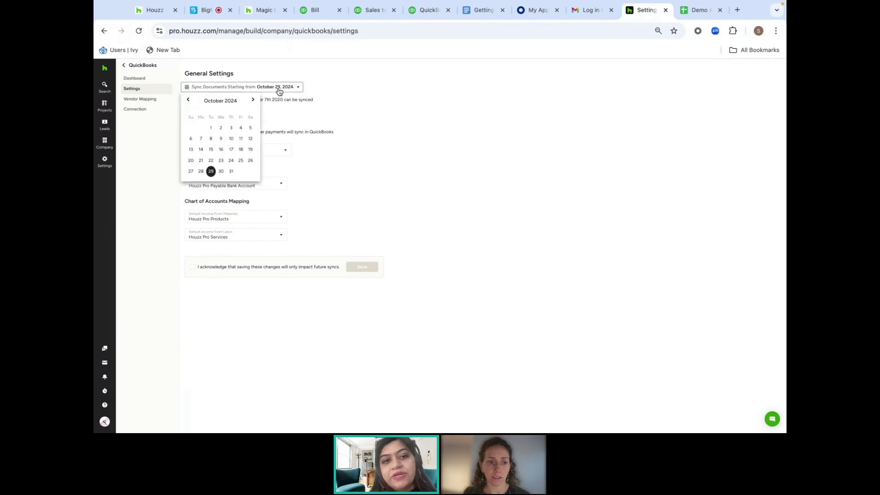
left_click(190, 101)
left_click(189, 101)
left_click(190, 101)
left_click(189, 101)
left_click(189, 101)
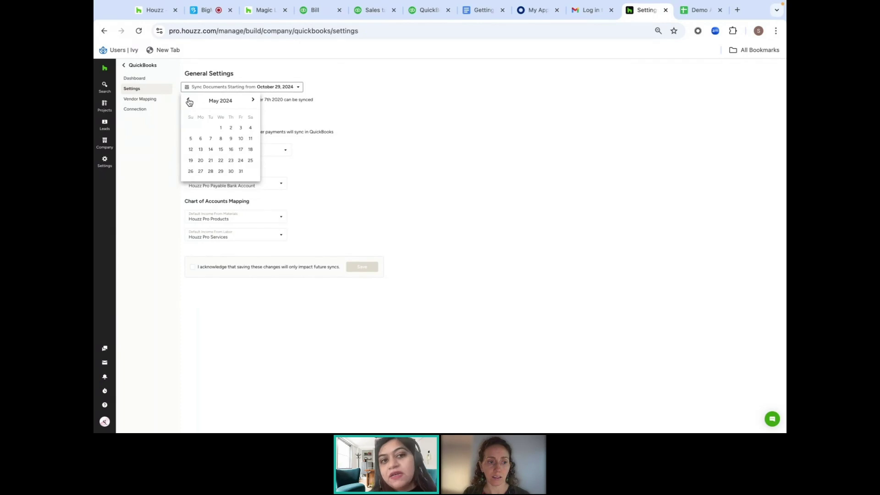
left_click(221, 128)
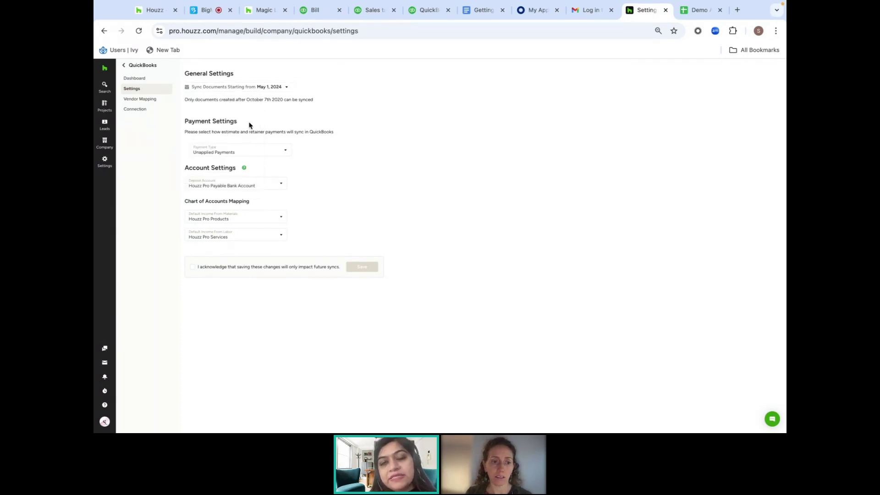
Set the payment type for estimate and retainer payments to Sales Receipts and the deposit account to Chase Checking account.
left_click(244, 153)
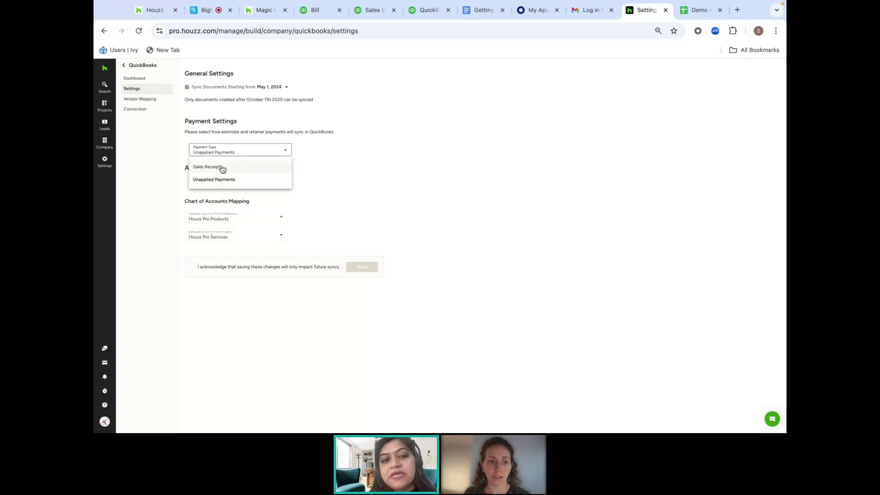
left_click(223, 168)
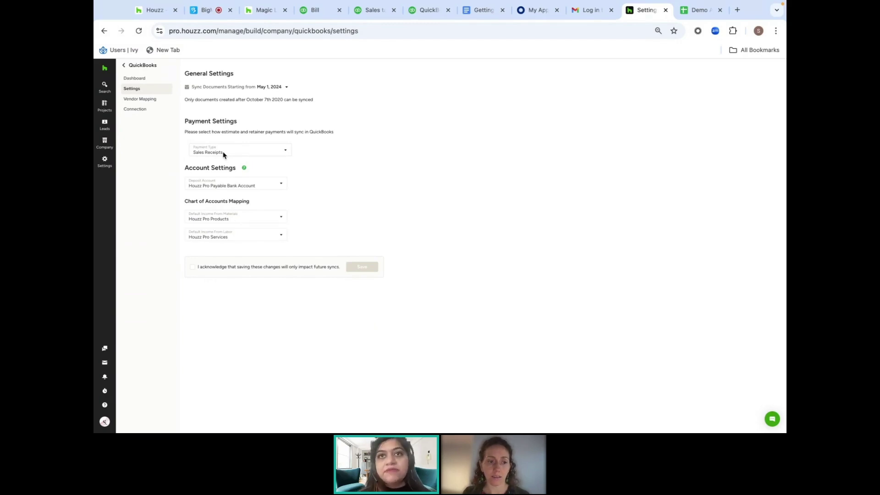
left_click(202, 153)
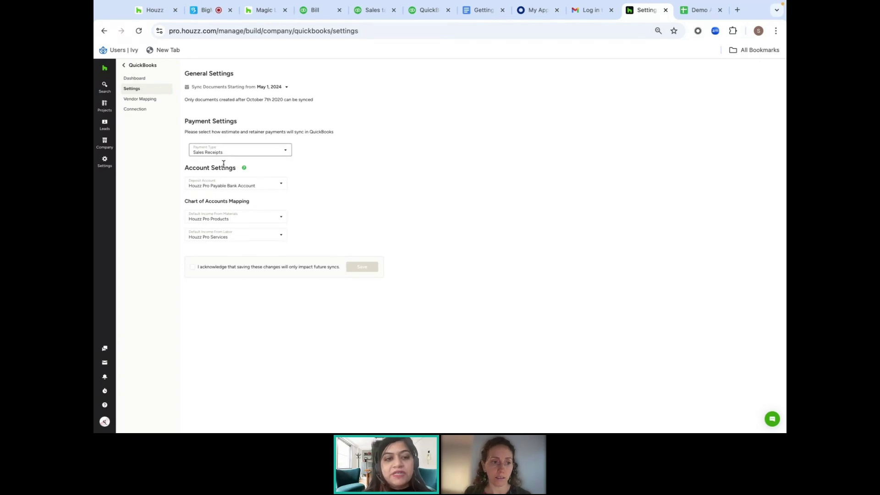
left_click(236, 185)
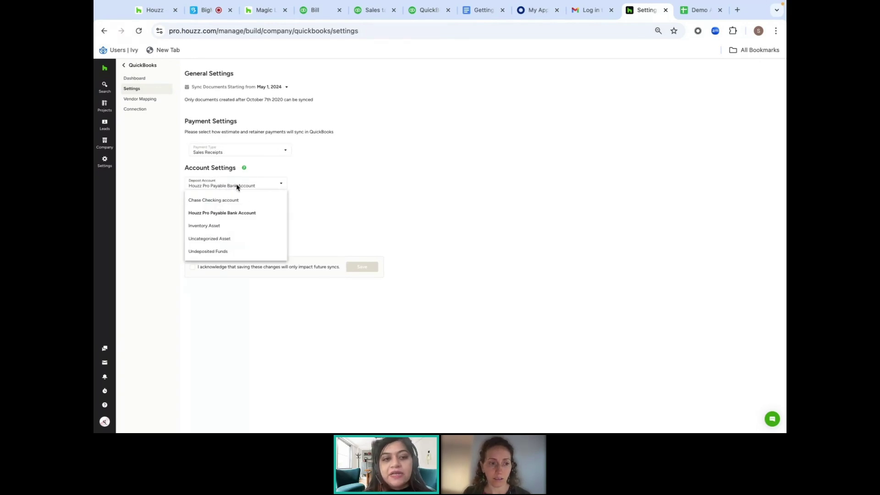
left_click(252, 200)
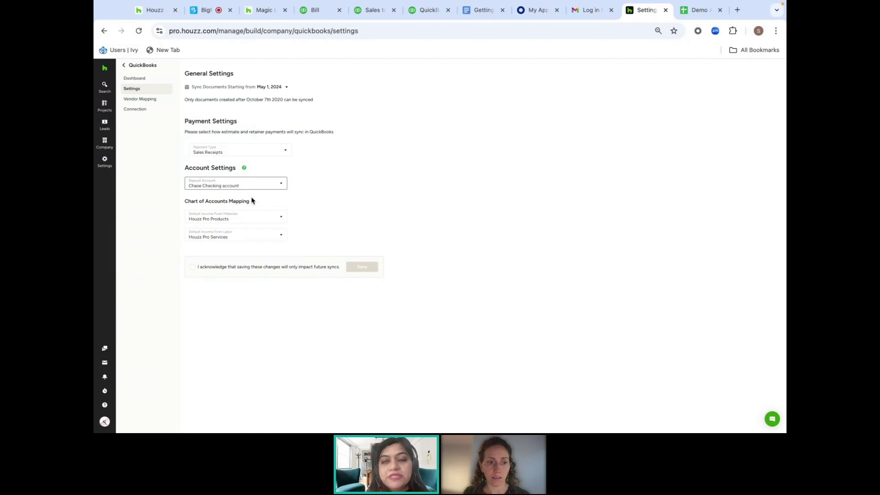
Map the default income from materials to the Sales of Product Income account.
left_click(254, 221)
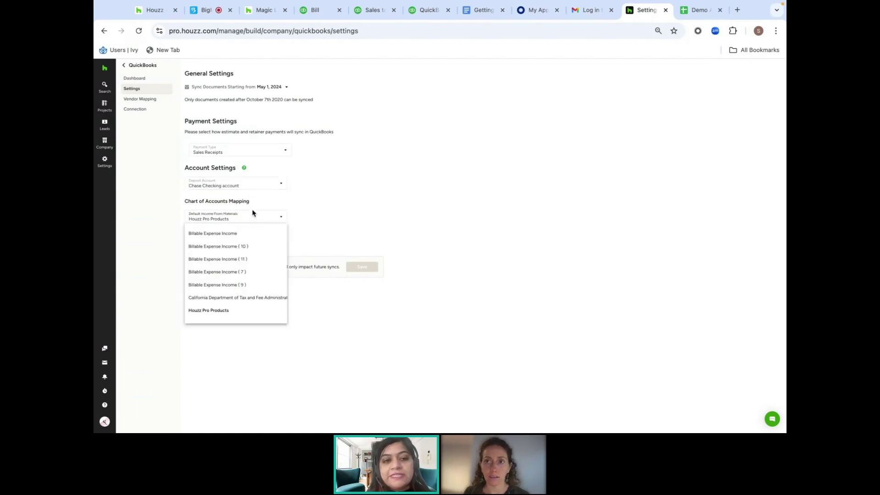
left_click(252, 213)
left_click(238, 220)
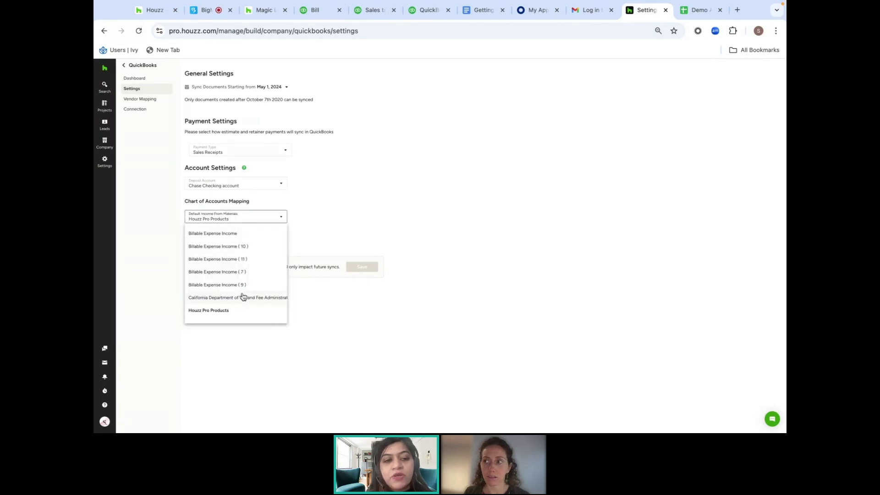
scroll(243, 298, "down", 5)
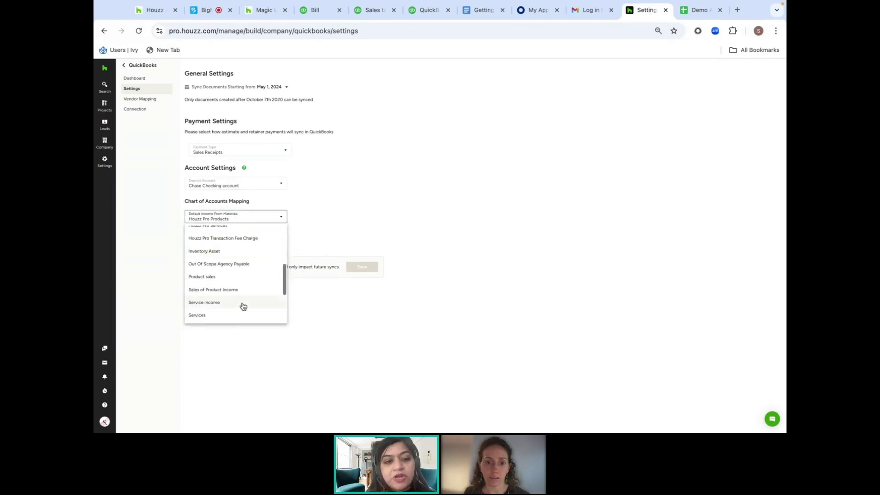
left_click(240, 291)
Map the default income from labor to Service income, then acknowledge the effect on future syncs and save the settings.
left_click(226, 237)
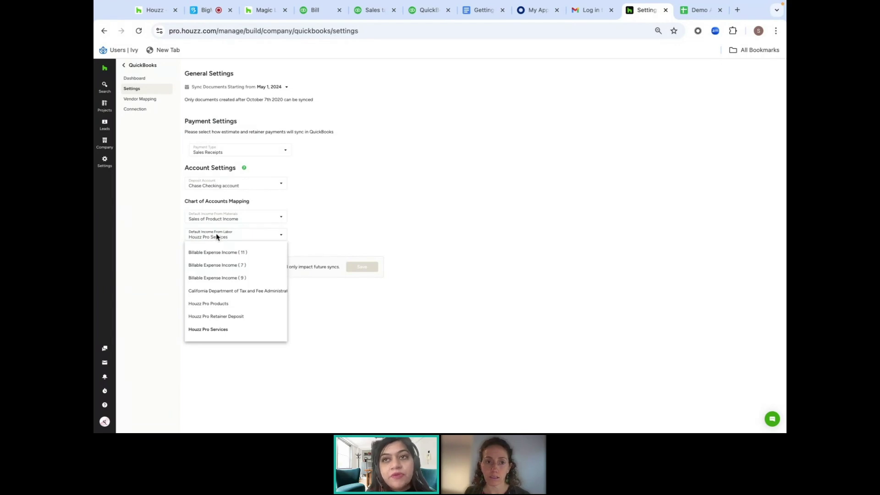
scroll(230, 328, "down", 2)
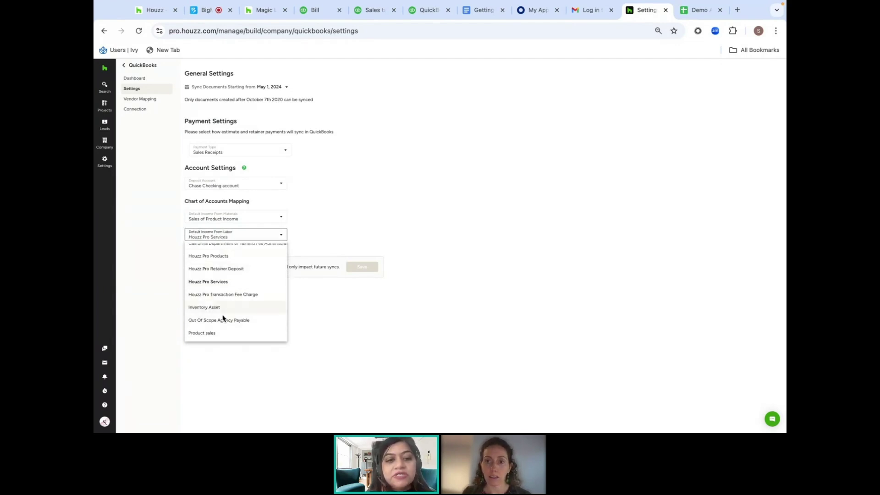
scroll(224, 317, "down", 2)
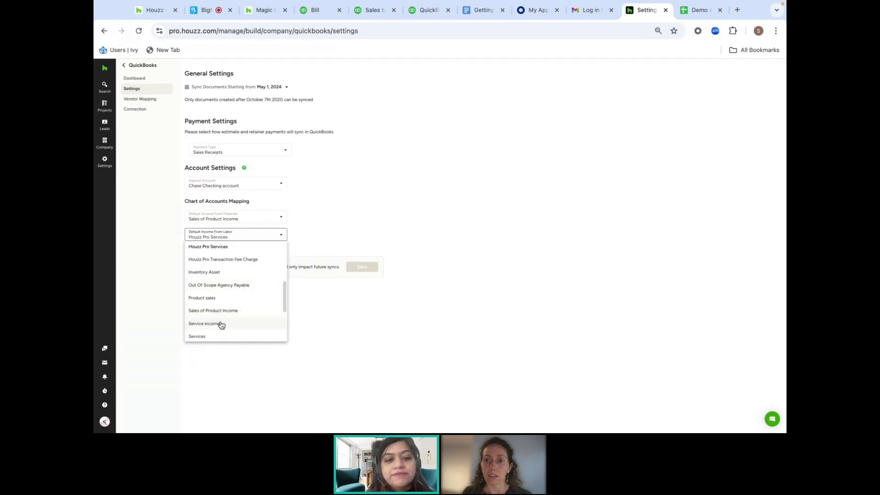
left_click(221, 325)
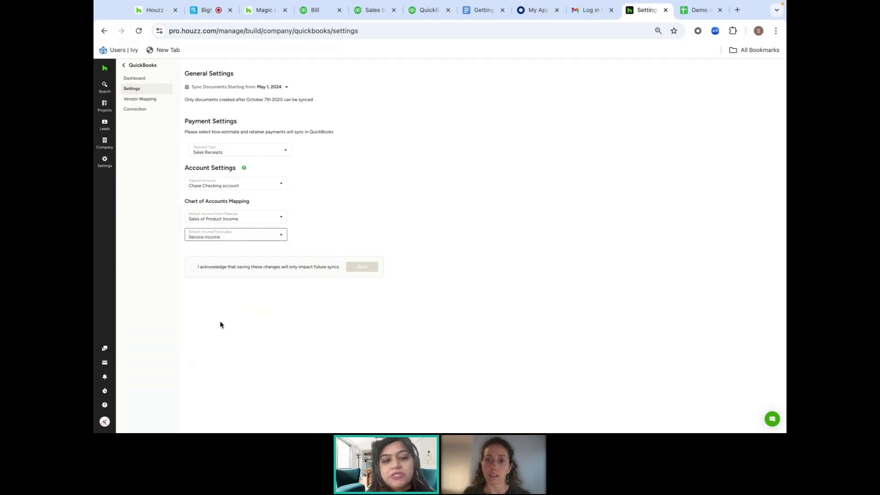
left_click(193, 267)
left_click(367, 271)
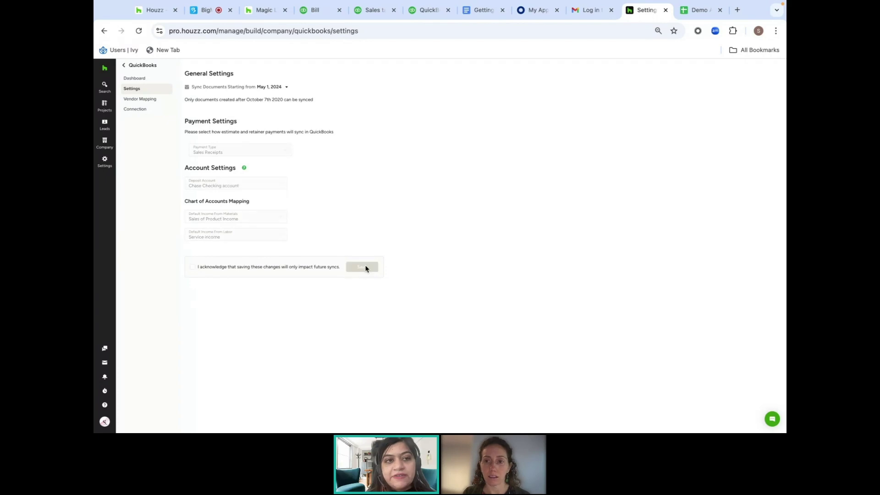
Examine the sync statuses, sync dates and details of the documents listed on the QuickBooks sync dashboard.
left_click(135, 78)
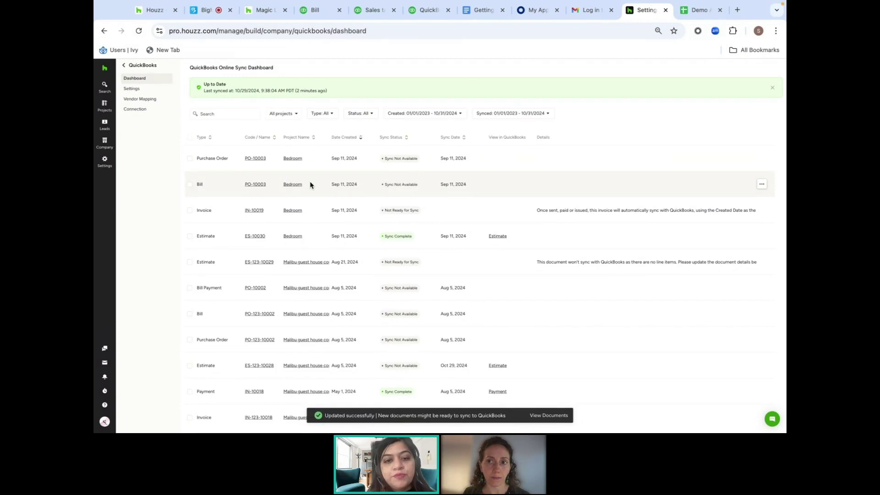
scroll(431, 312, "down", 2)
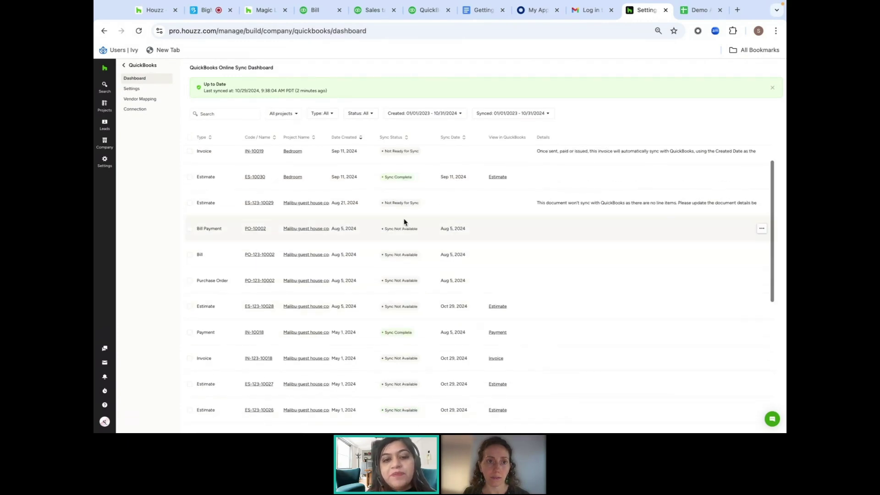
scroll(392, 184, "down", 1)
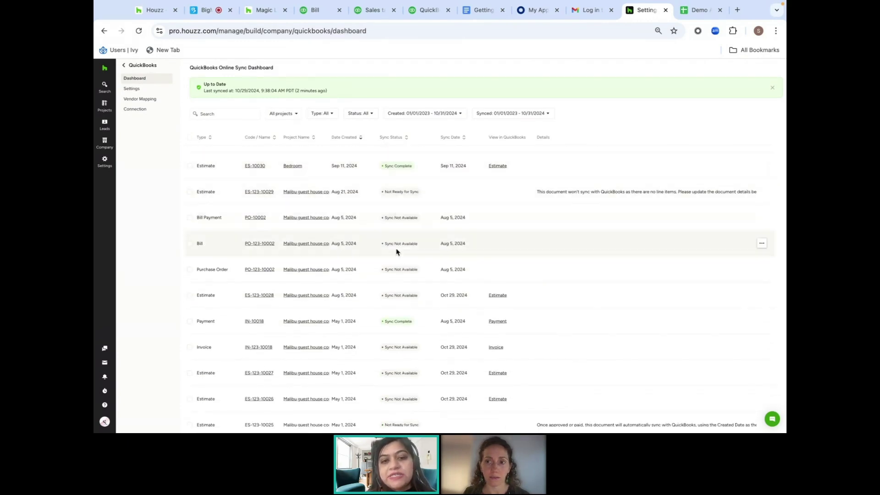
scroll(395, 218, "up", 3)
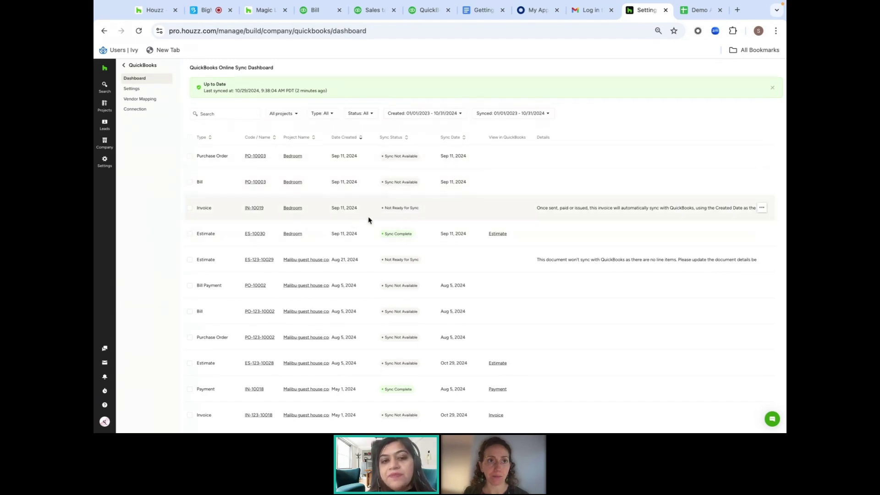
scroll(585, 212, "down", 1)
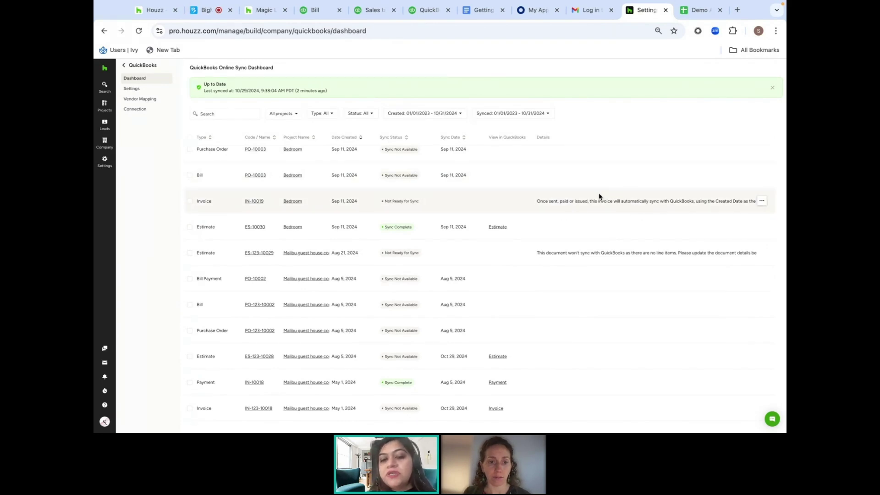
scroll(551, 301, "down", 4)
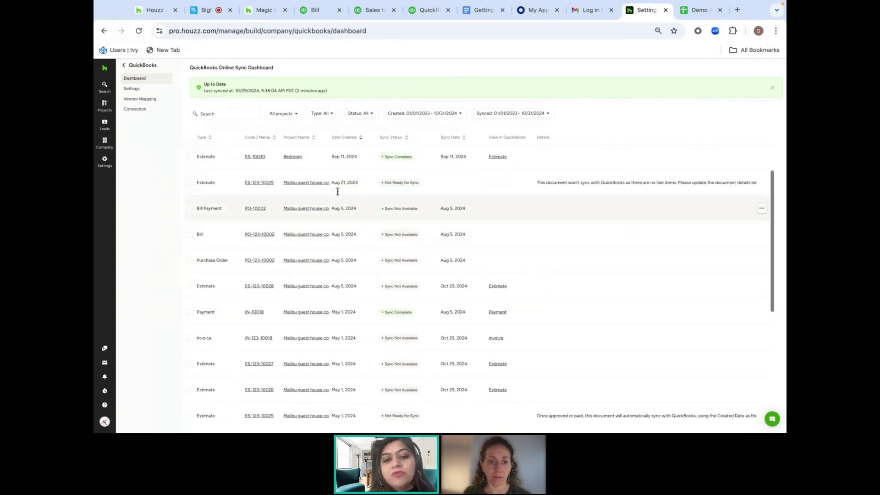
scroll(403, 362, "down", 4)
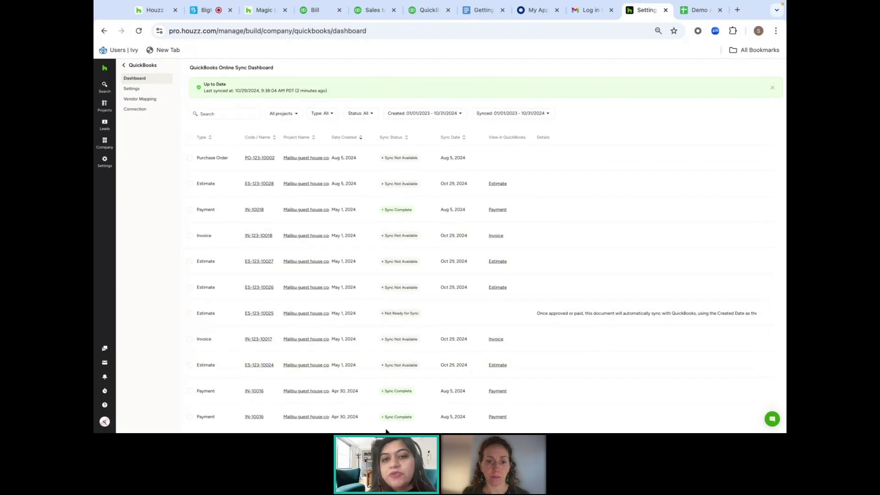
left_click(132, 89)
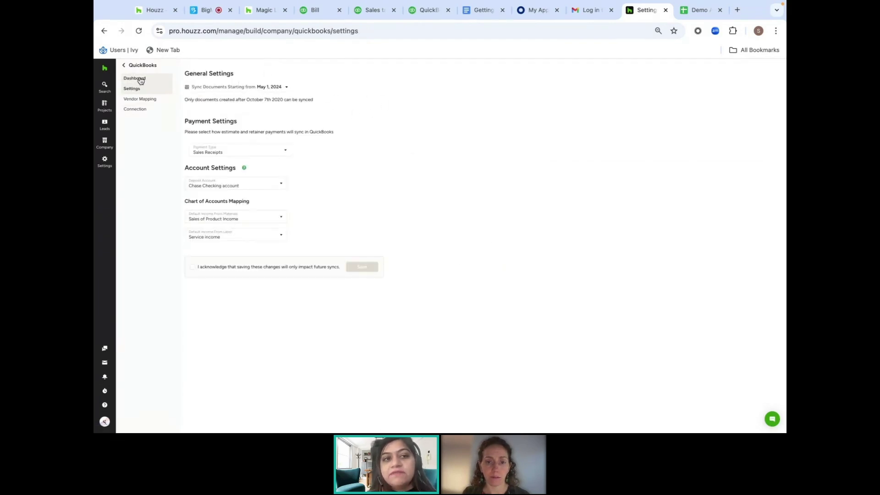
left_click(134, 78)
scroll(414, 379, "down", 6)
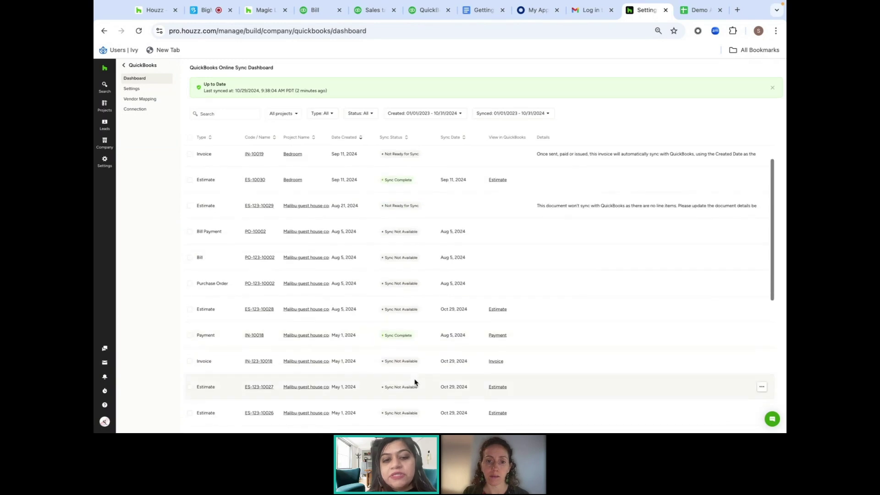
scroll(414, 382, "up", 6)
Show the items related to the Bedroom project's bill, then clear that filter to return to the full document list.
mouse_move(728, 189)
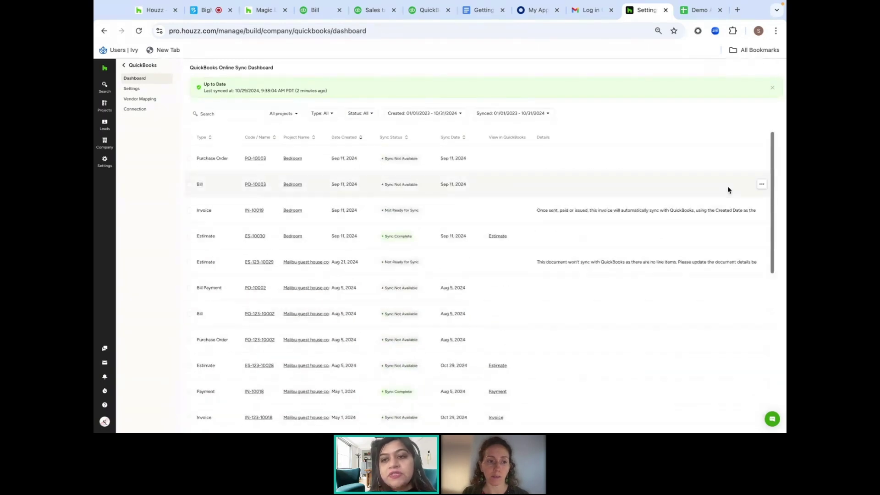
left_click(762, 185)
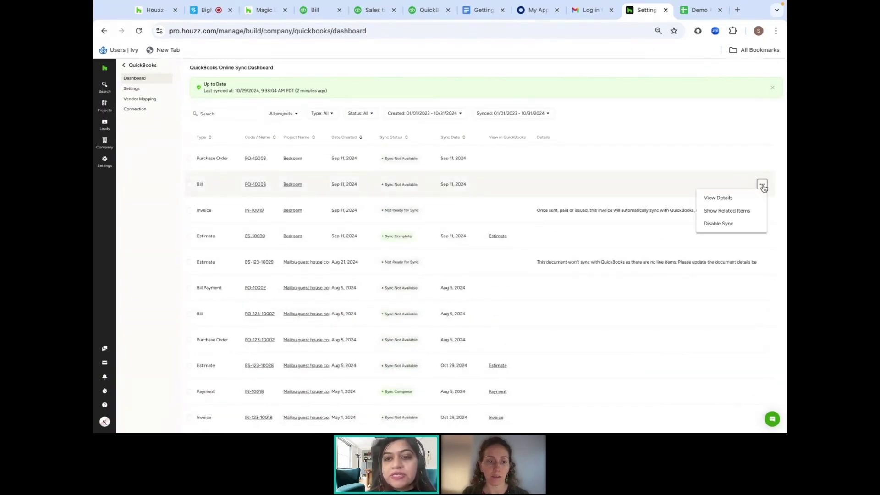
left_click(723, 212)
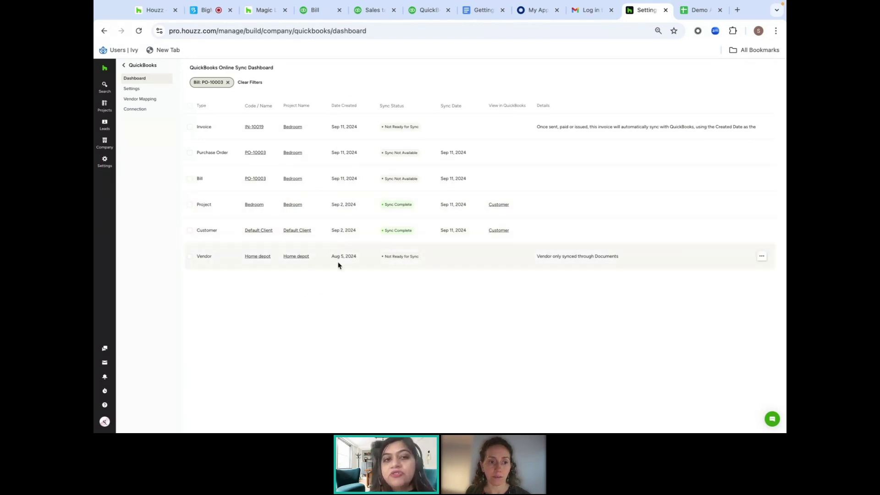
left_click(228, 82)
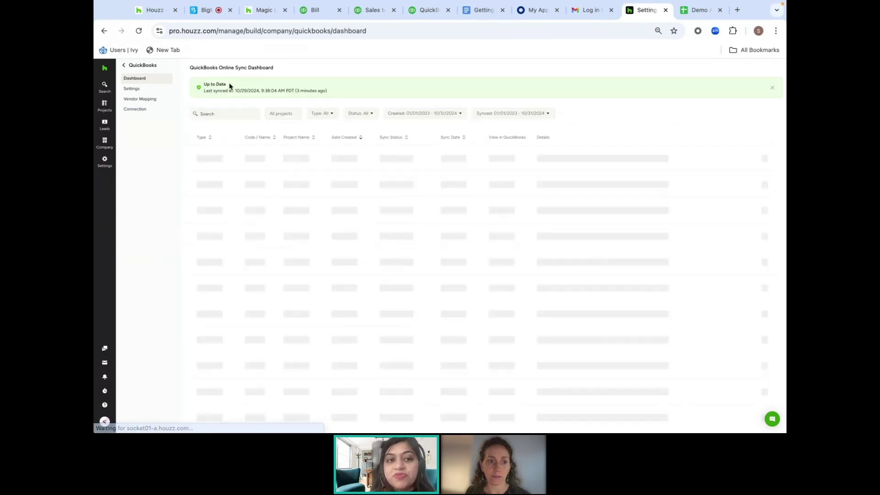
Look over the full sync document list again and open the QuickBooks connection details.
scroll(221, 290, "down", 5)
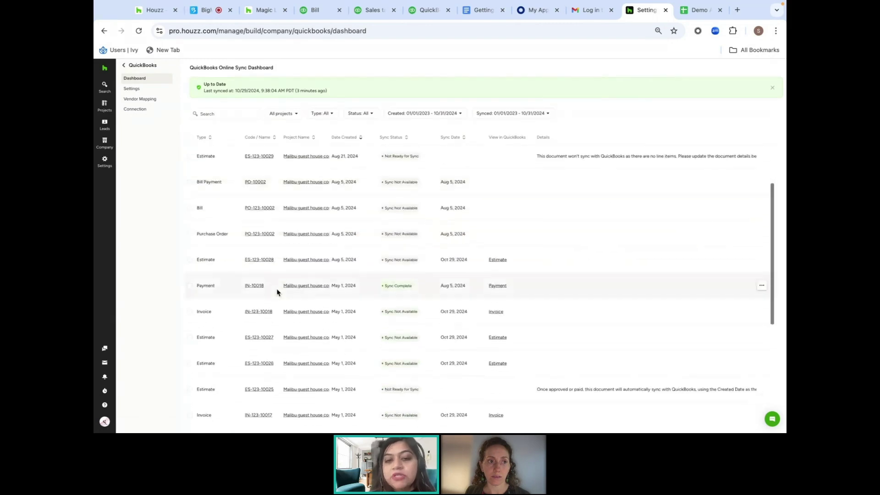
scroll(277, 291, "up", 5)
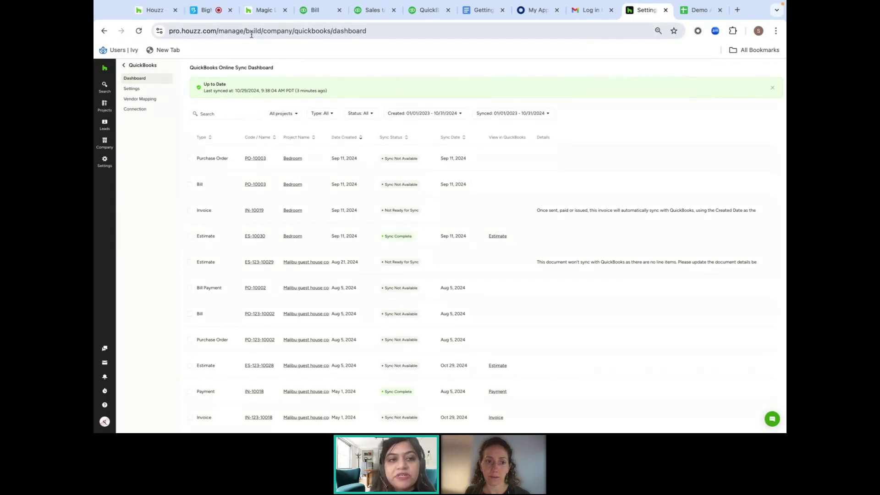
left_click(131, 110)
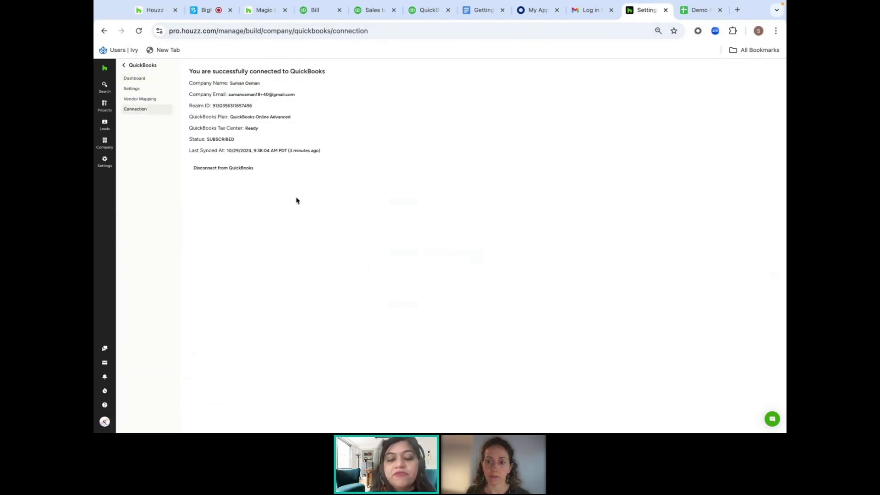